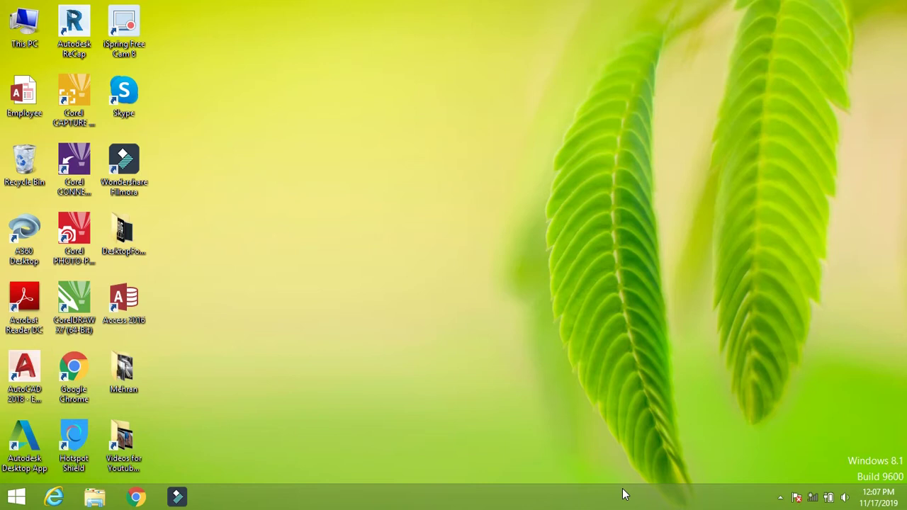
# Open the Employee database and open the Employee Profile1 form in Design View.
pyautogui.doubleClick(24, 96)
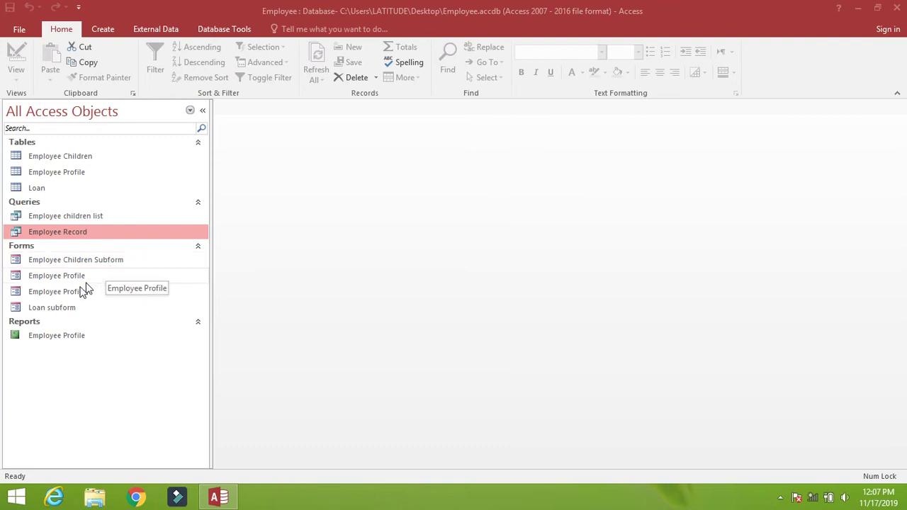
pyautogui.click(56, 296)
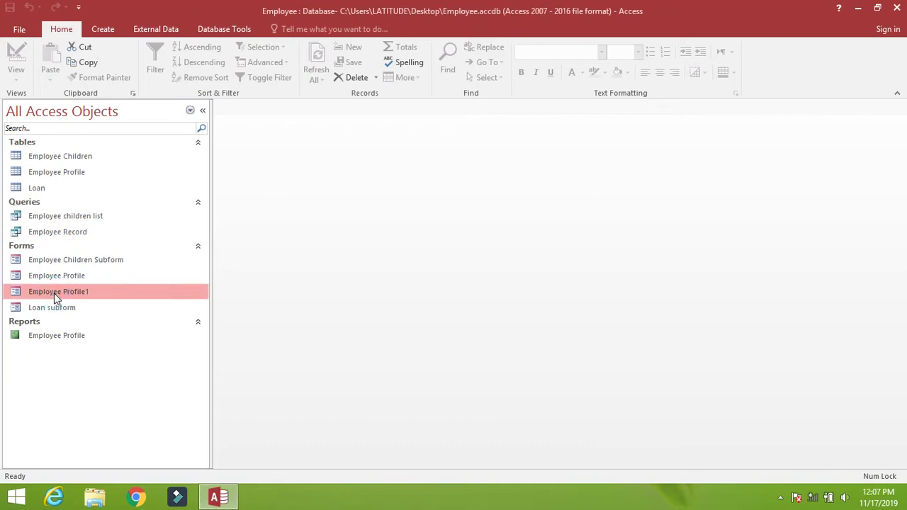
pyautogui.rightClick(53, 293)
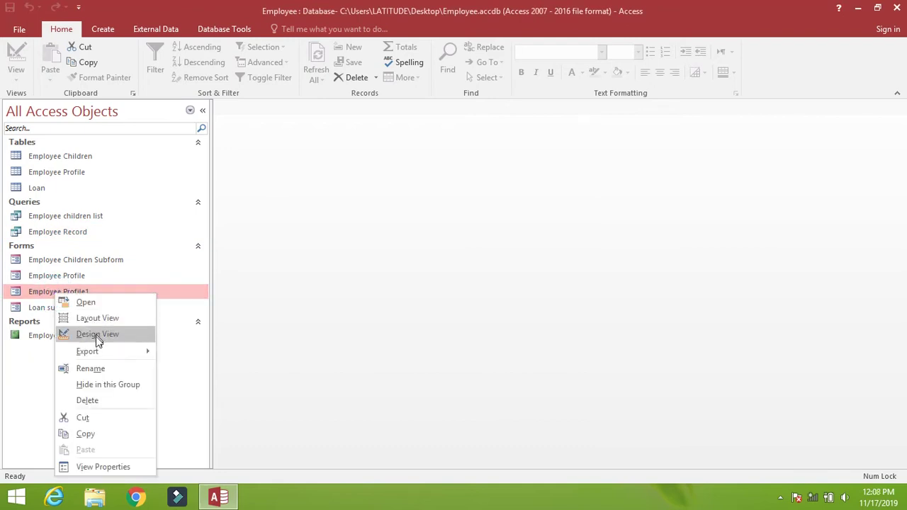
pyautogui.click(95, 340)
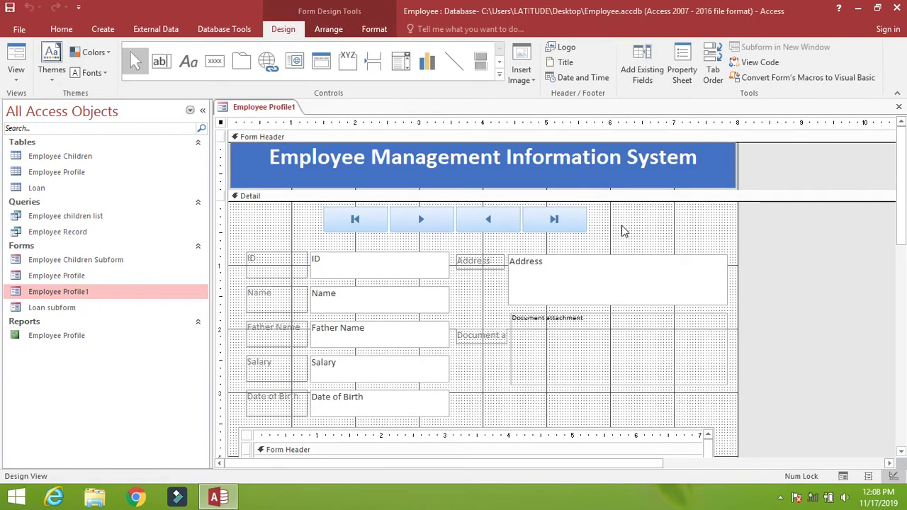
# Move the four-button navigation row to the Detail section's left edge and narrow it.
pyautogui.click(594, 224)
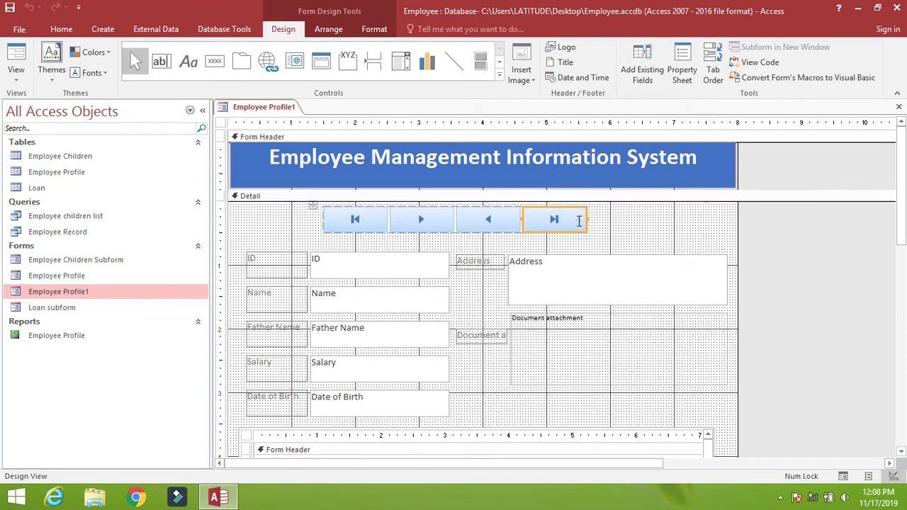
pyautogui.moveTo(310, 206); pyautogui.dragTo(255, 203)
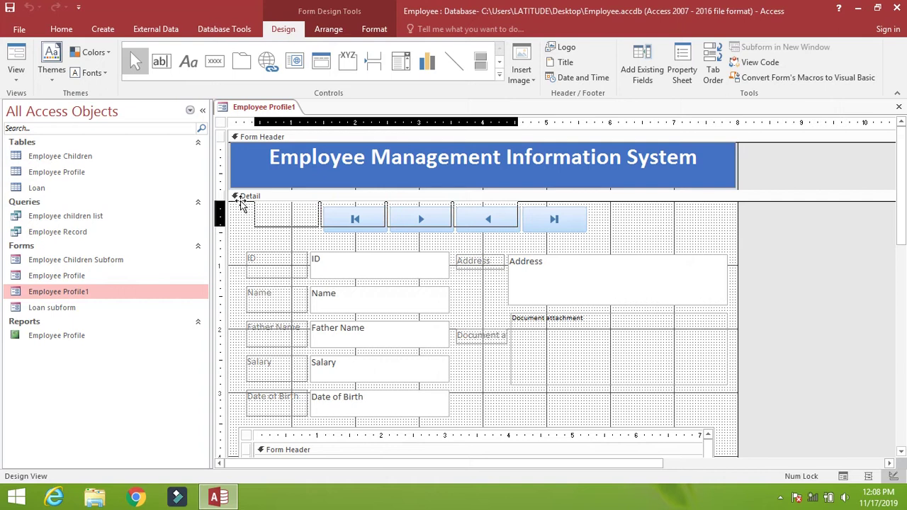
pyautogui.moveTo(255, 203); pyautogui.dragTo(225, 203)
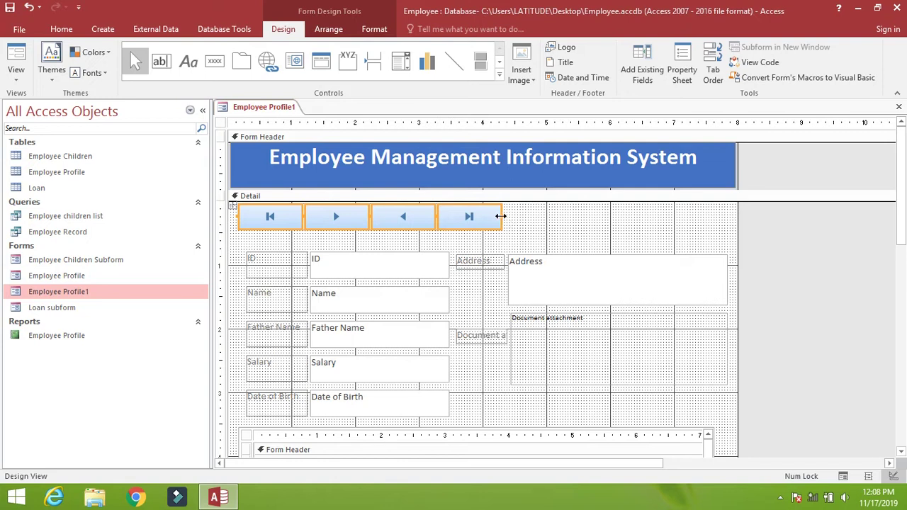
pyautogui.moveTo(501, 215); pyautogui.dragTo(477, 220)
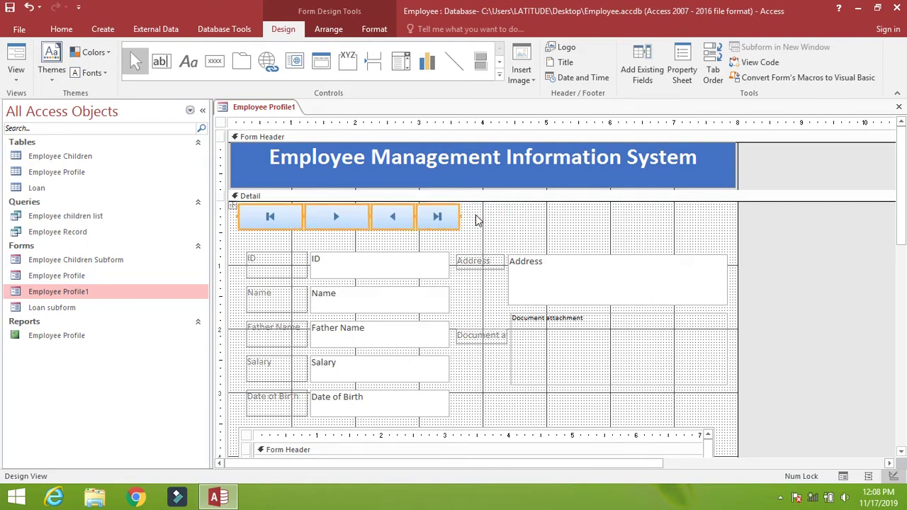
pyautogui.click(527, 225)
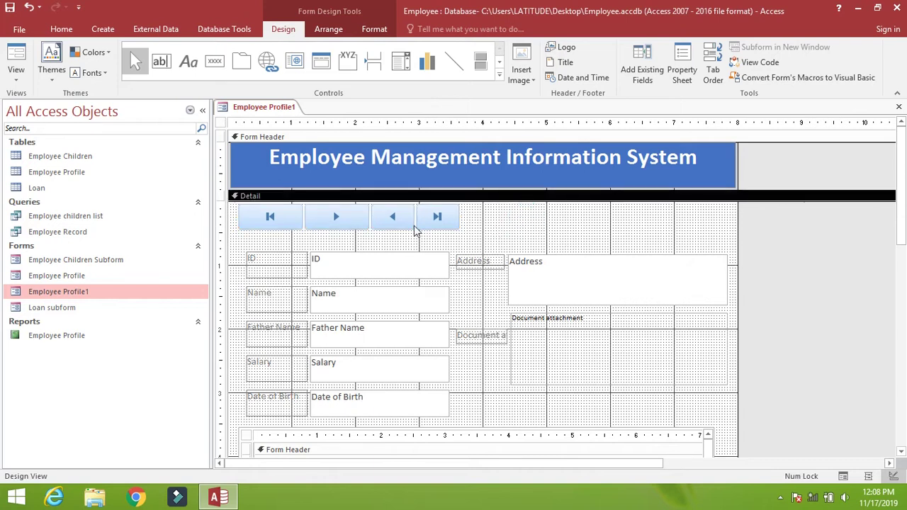
pyautogui.click(353, 222)
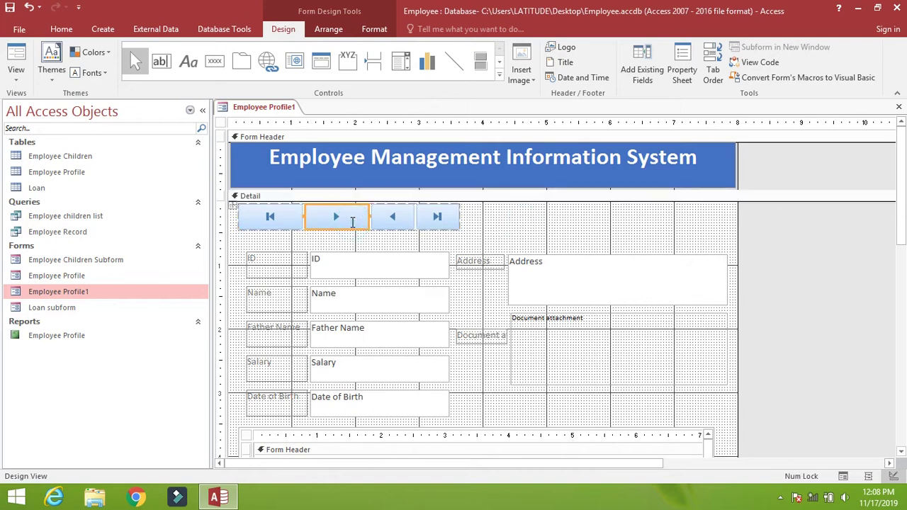
pyautogui.click(488, 233)
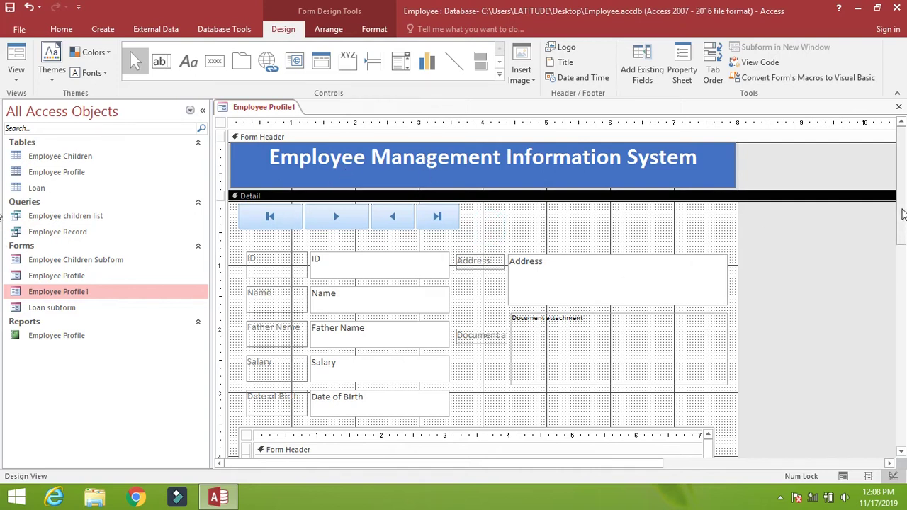
pyautogui.click(902, 215)
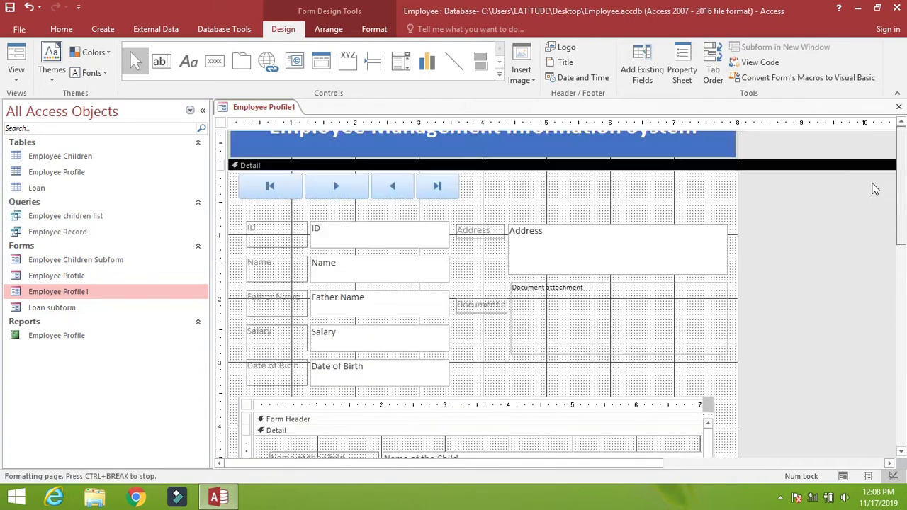
pyautogui.scroll(1, 875, 189)
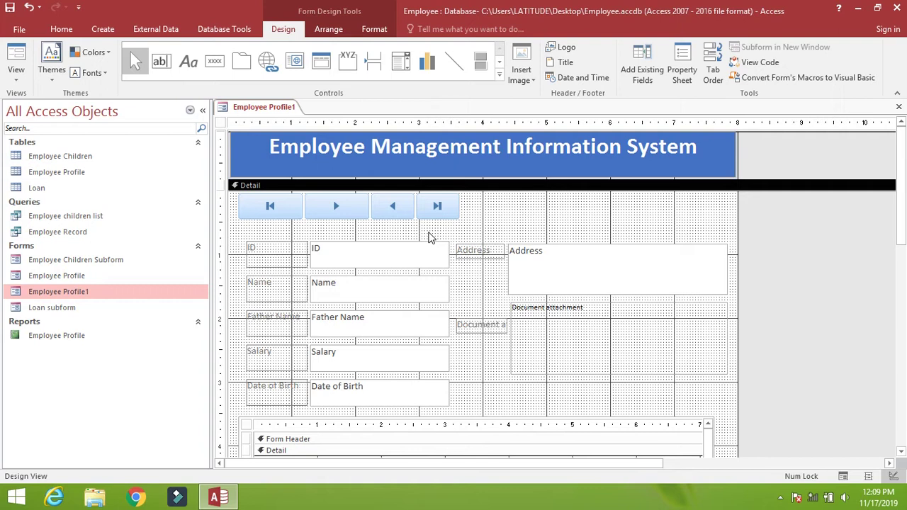
# Draw an Add New Record button showing a picture beside the navigation buttons.
pyautogui.click(216, 60)
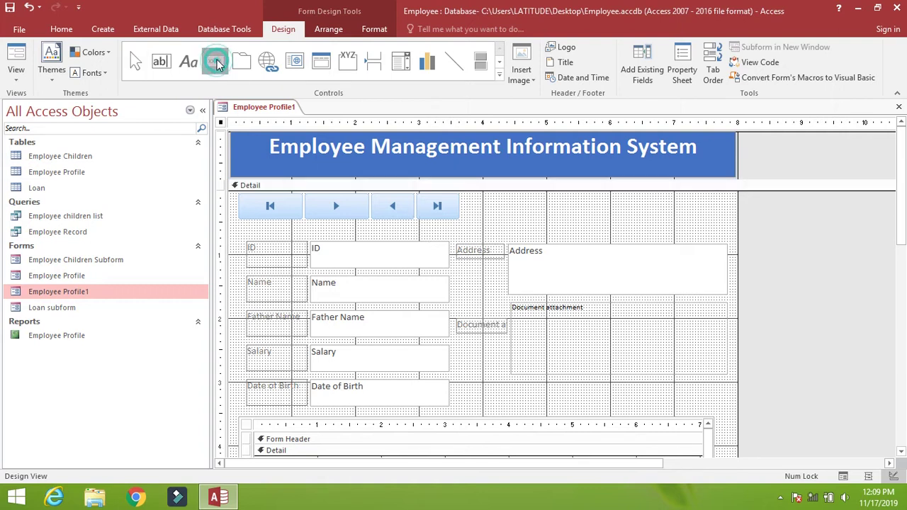
pyautogui.moveTo(469, 197); pyautogui.dragTo(527, 218)
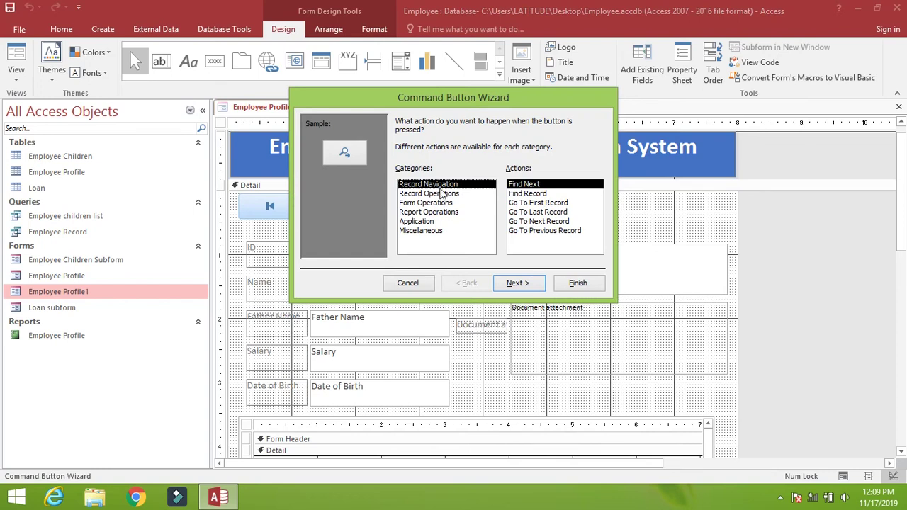
pyautogui.click(435, 195)
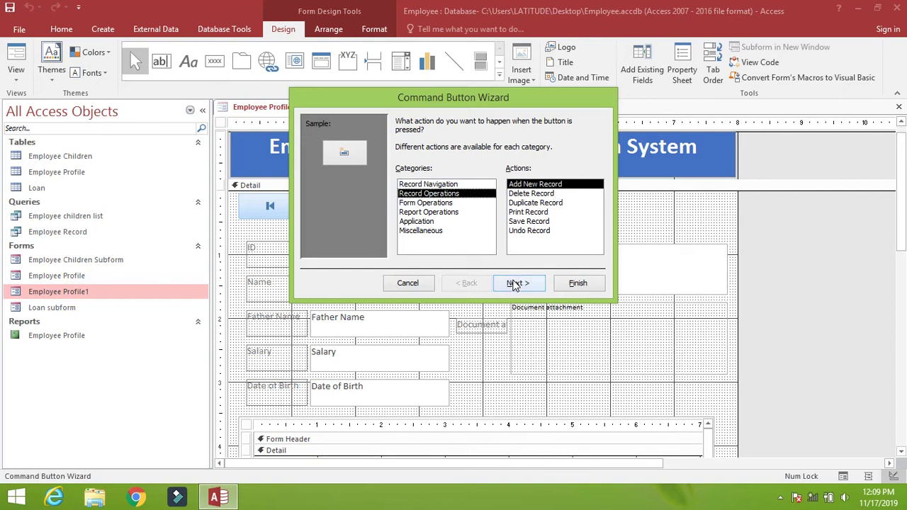
pyautogui.click(514, 284)
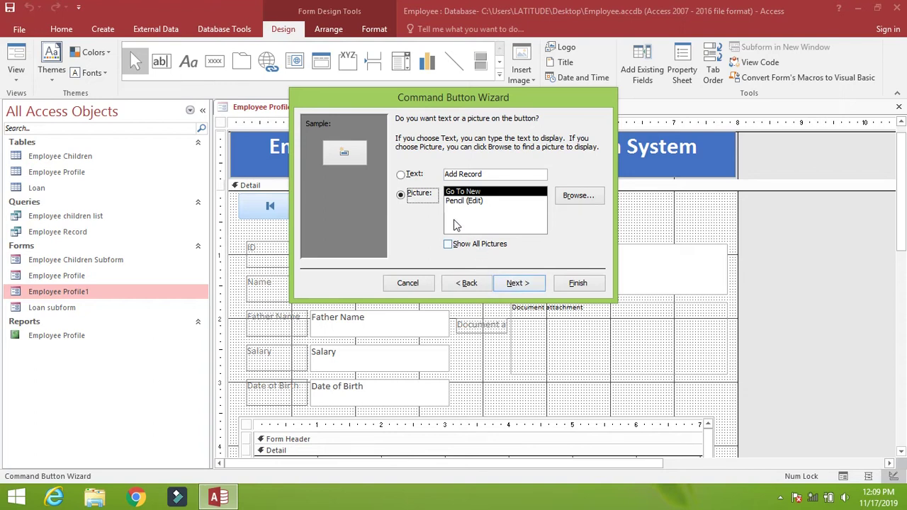
pyautogui.click(402, 177)
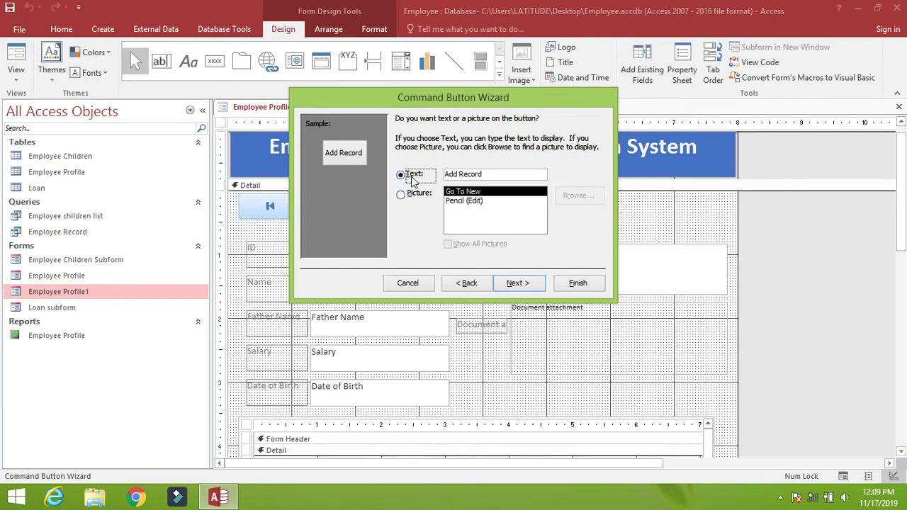
pyautogui.click(401, 194)
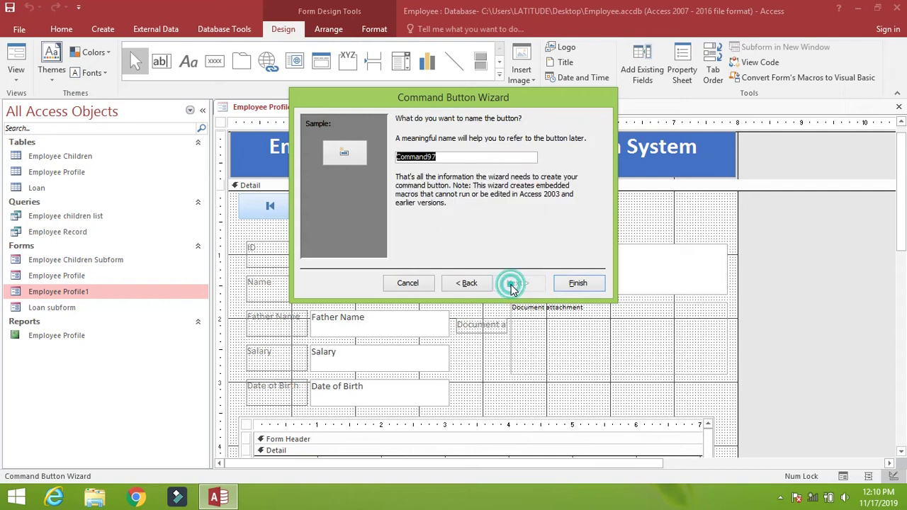
pyautogui.click(581, 285)
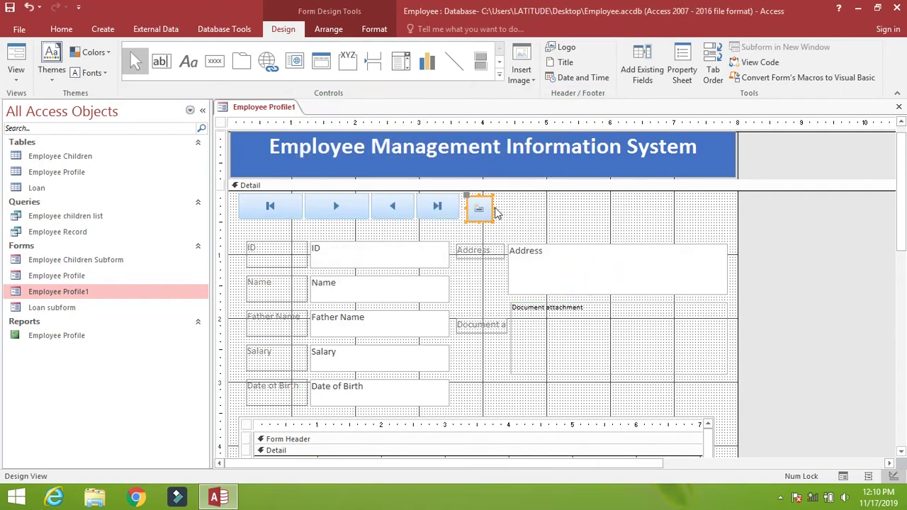
# Widen the new Add Record button and nudge it against the navigation row.
pyautogui.moveTo(494, 210); pyautogui.dragTo(528, 210)
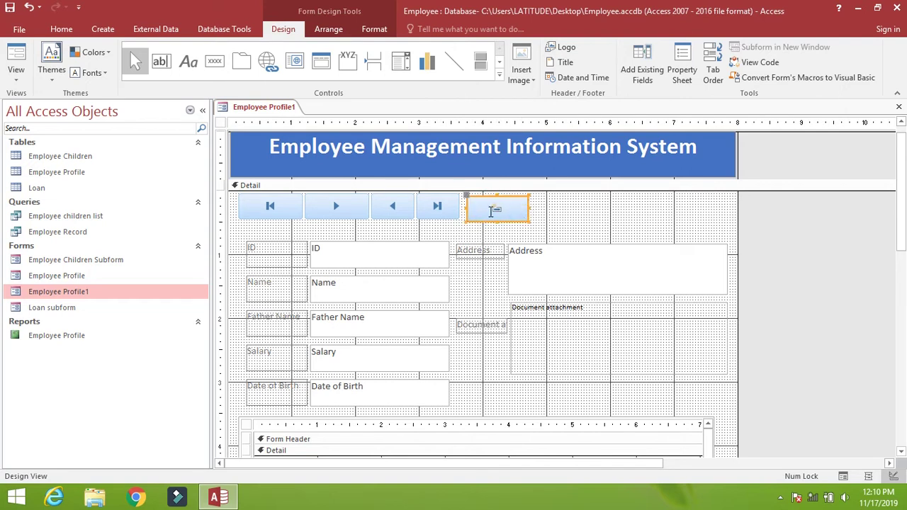
pyautogui.click(571, 220)
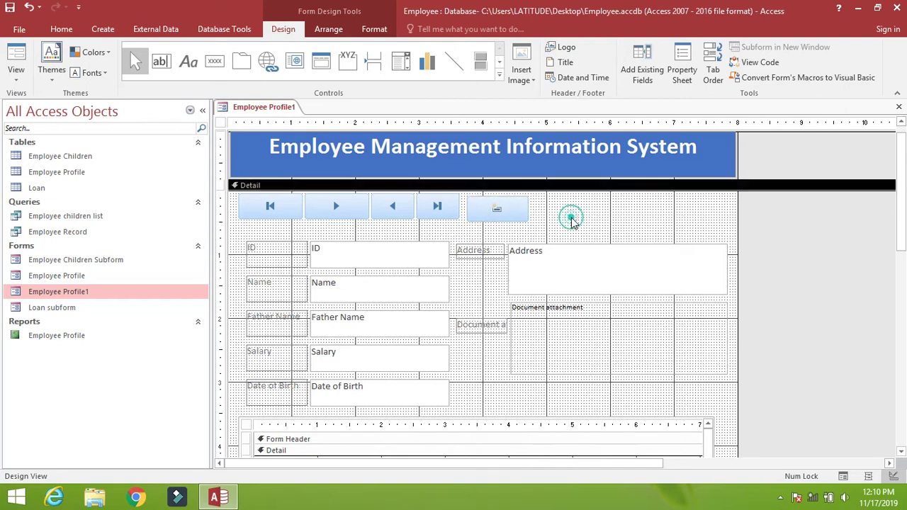
pyautogui.click(500, 205)
pyautogui.moveTo(500, 205); pyautogui.dragTo(496, 205)
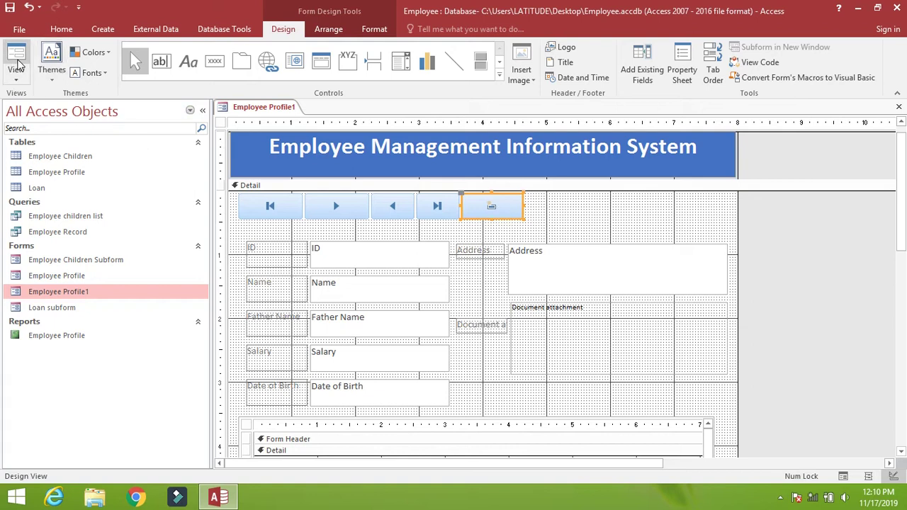
# Switch to Form View and use the Add Record button to start a blank fourth record.
pyautogui.click(15, 60)
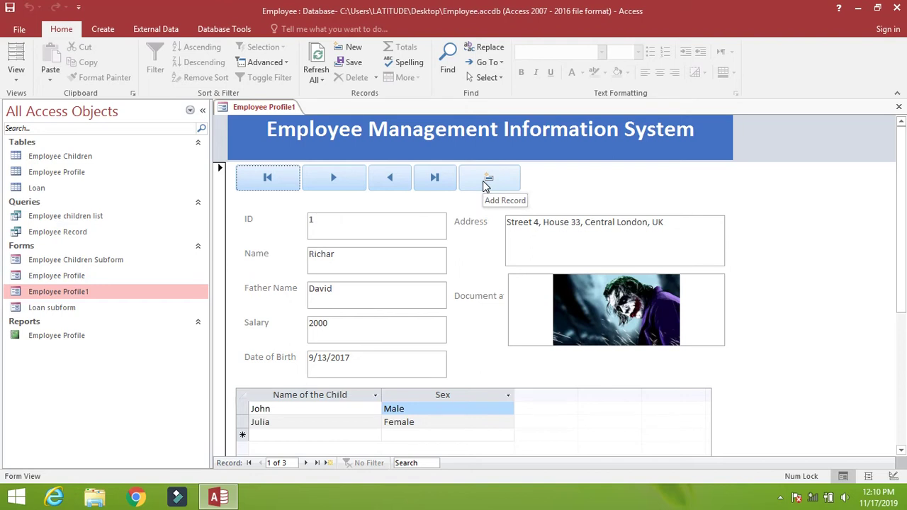
pyautogui.click(486, 186)
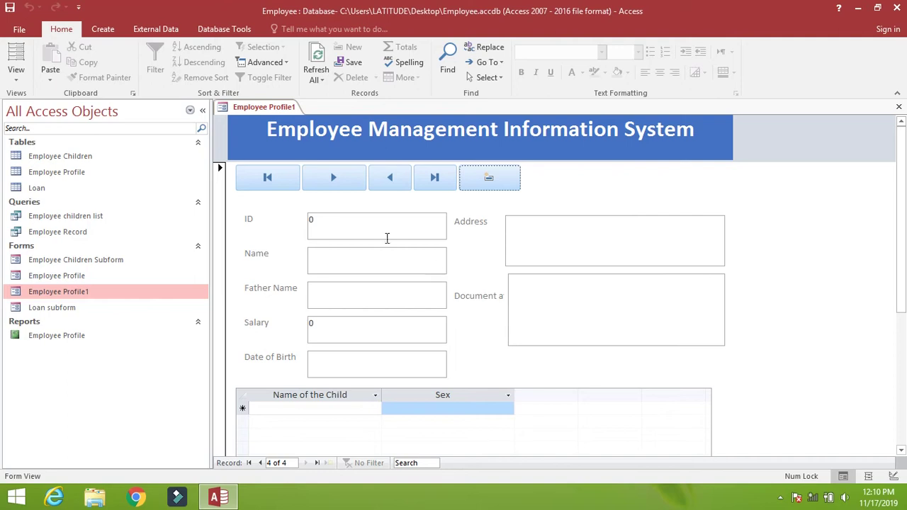
# Set the new record's ID to 4, enter the employee's name, father's name, and salary 4300.
pyautogui.doubleClick(344, 224)
pyautogui.write('4')
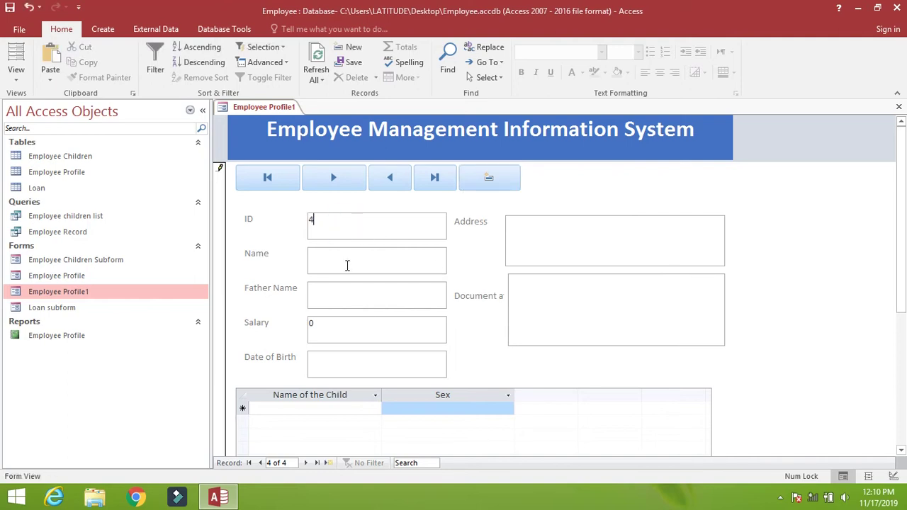
pyautogui.click(343, 256)
pyautogui.write('Dani')
pyautogui.write('el')
pyautogui.press('Tab')
pyautogui.write('Ricow')
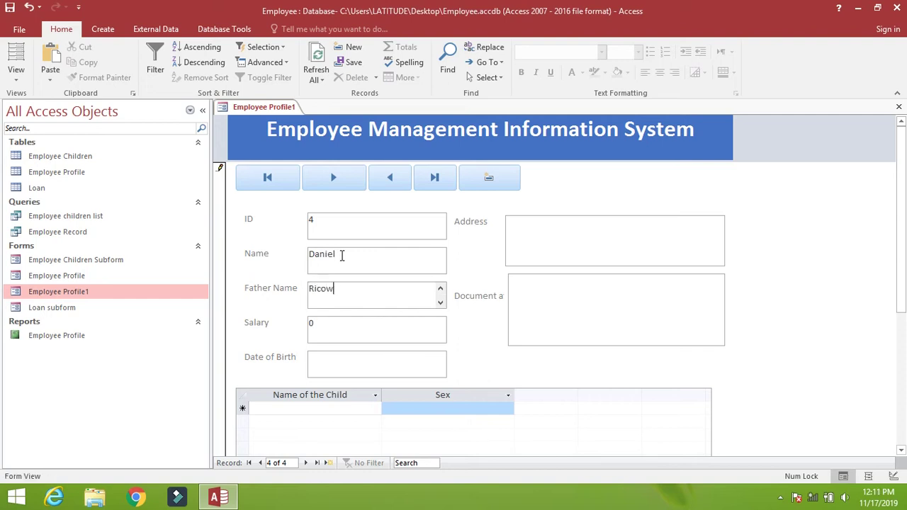
pyautogui.write('a')
pyautogui.press('Tab')
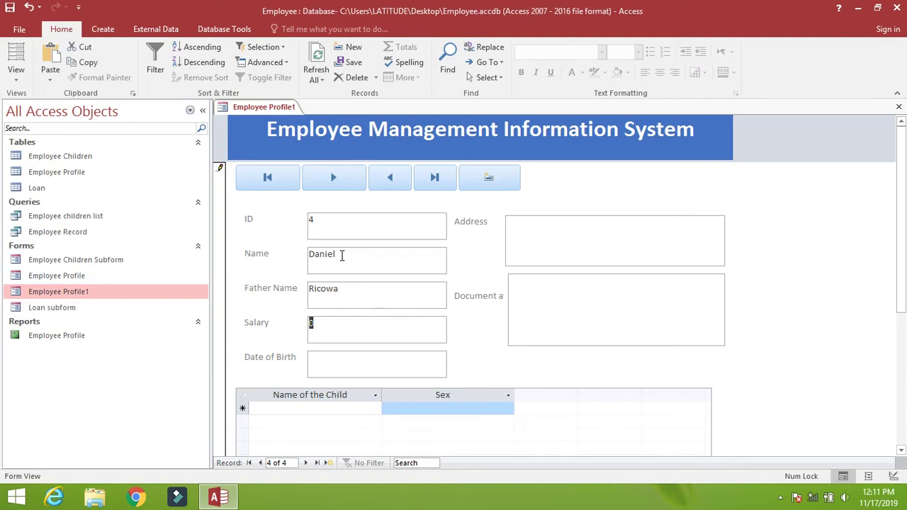
pyautogui.write('4300')
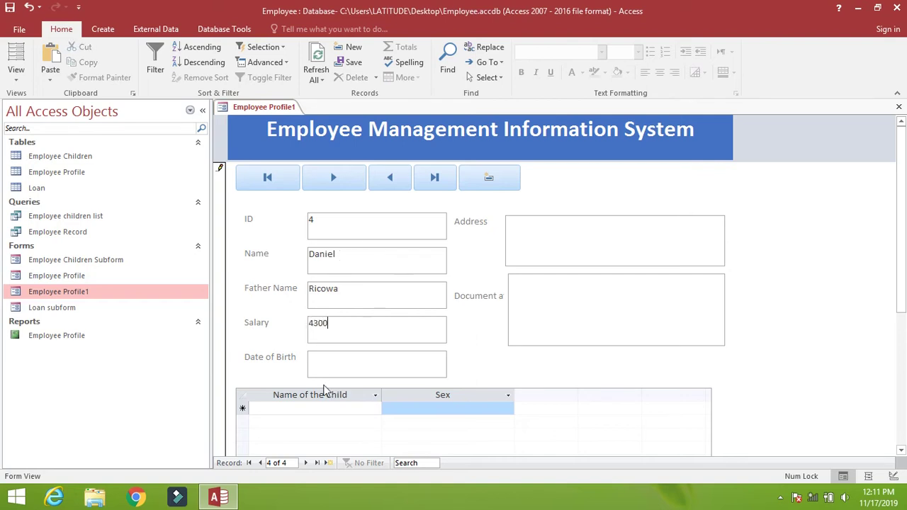
pyautogui.click(315, 367)
# Enter the employee's address, correcting the mistyped first attempt.
pyautogui.click(540, 241)
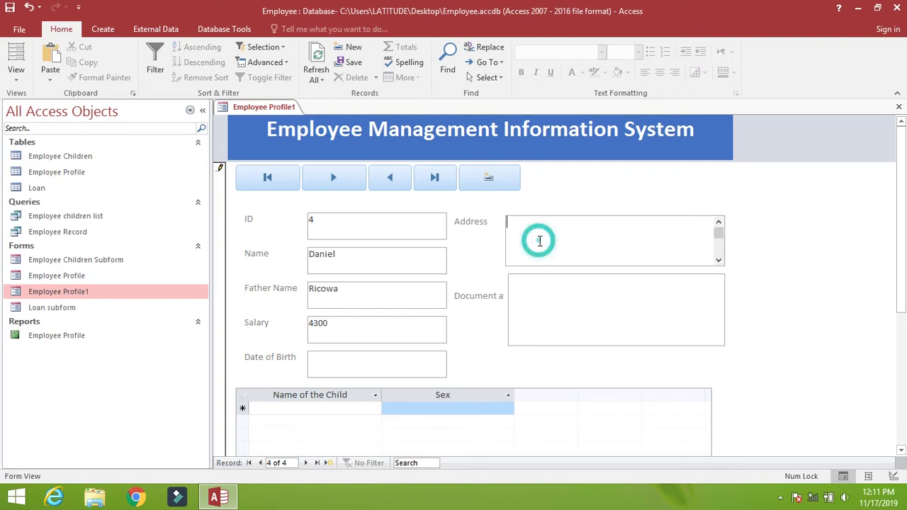
pyautogui.write('New')
pyautogui.press('BackSpace')
pyautogui.press('BackSpace')
pyautogui.write('Washington')
pyautogui.click(536, 300)
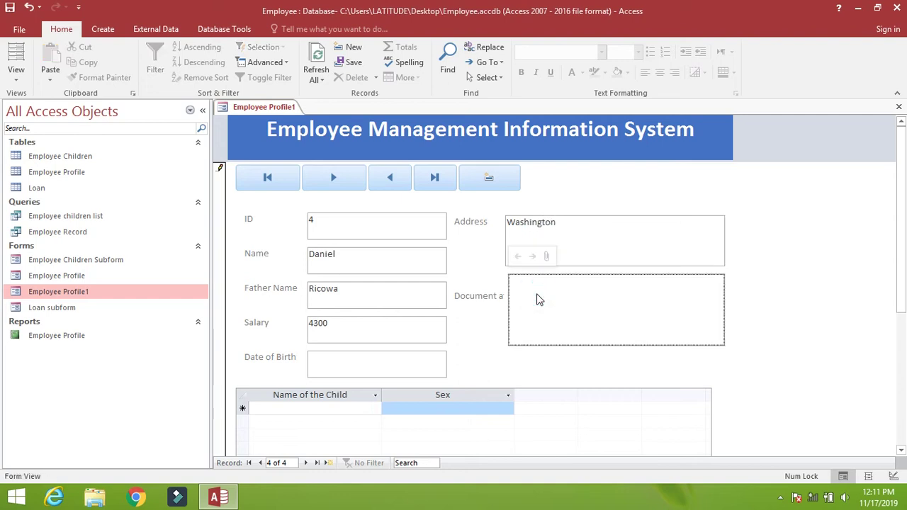
# Add a child row in the subform with the child's name and sex Male.
pyautogui.click(282, 411)
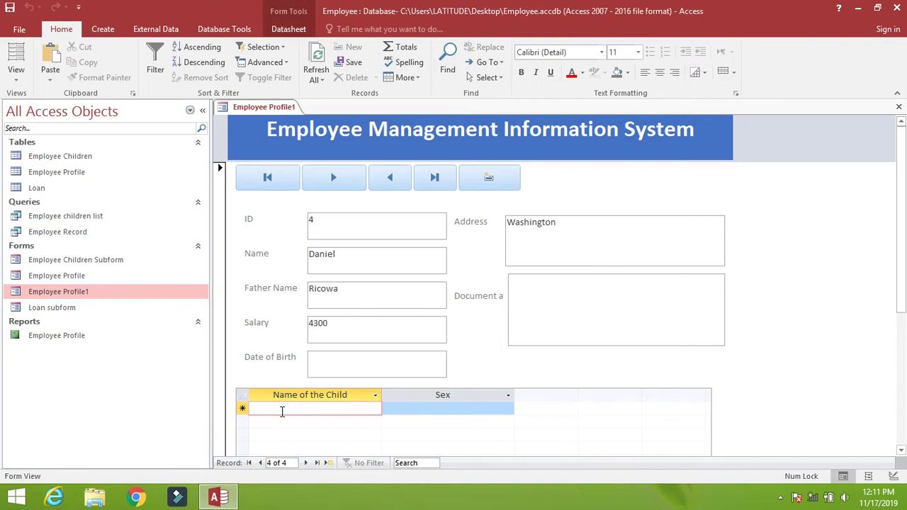
pyautogui.write('Te')
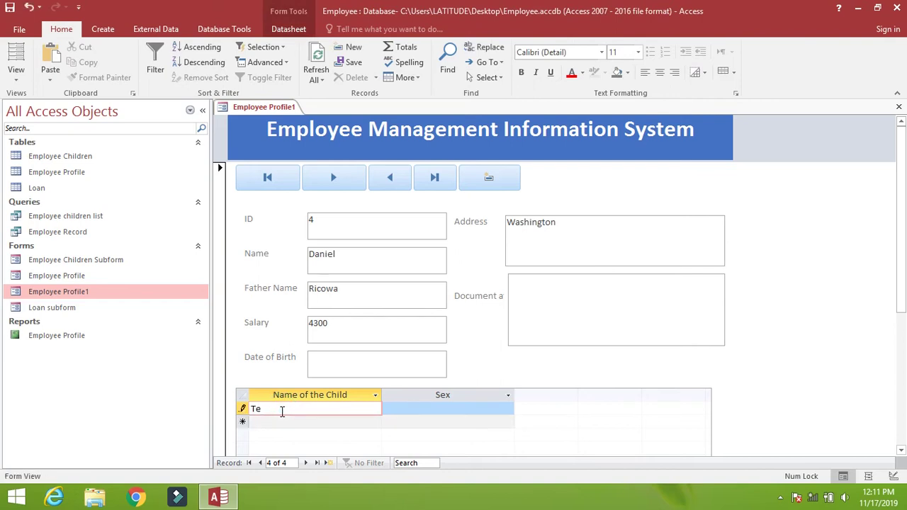
pyautogui.write('lest')
pyautogui.click(411, 413)
pyautogui.click(490, 415)
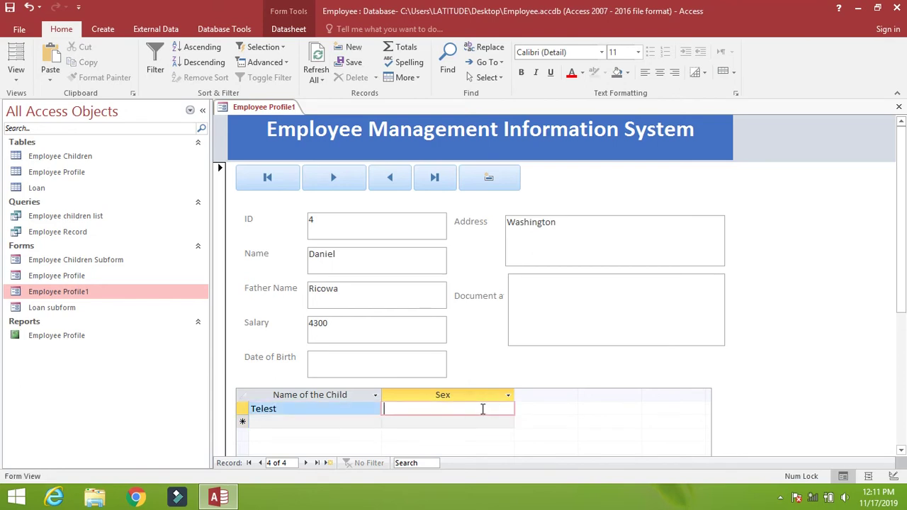
pyautogui.write('Male')
pyautogui.press('Tab')
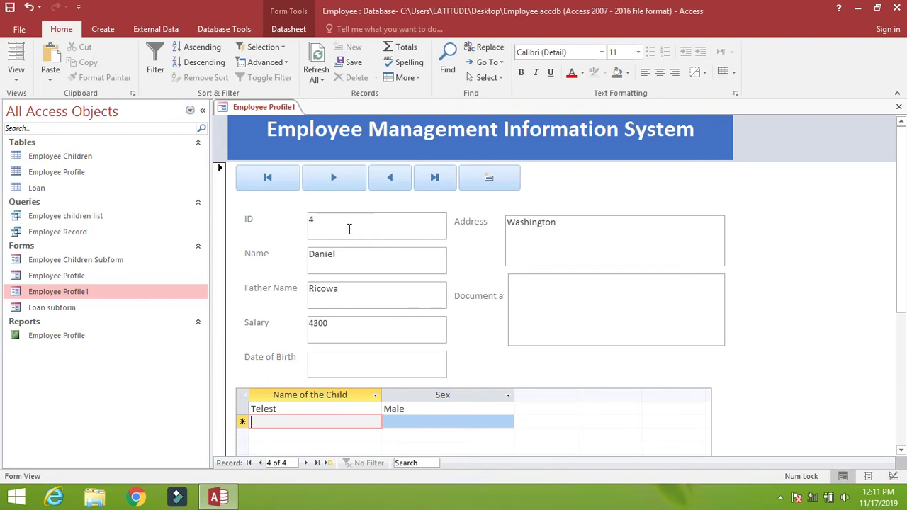
pyautogui.click(324, 185)
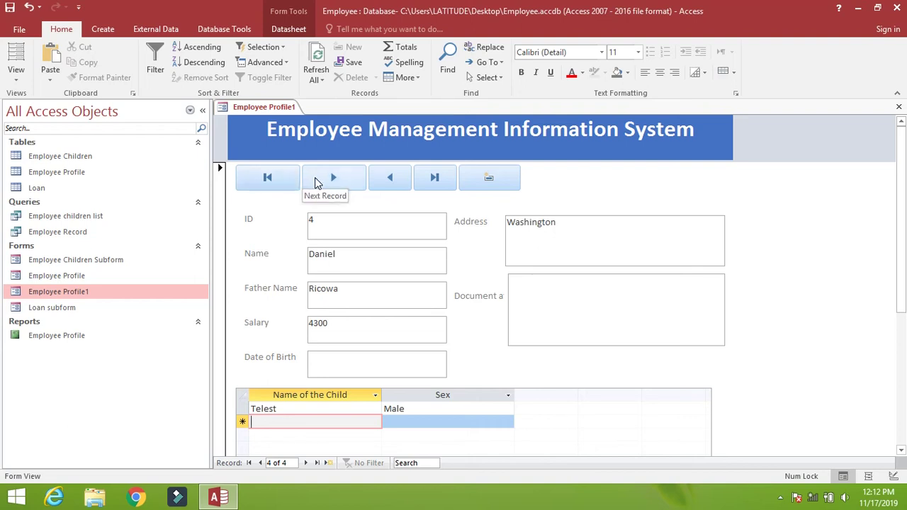
pyautogui.click(317, 183)
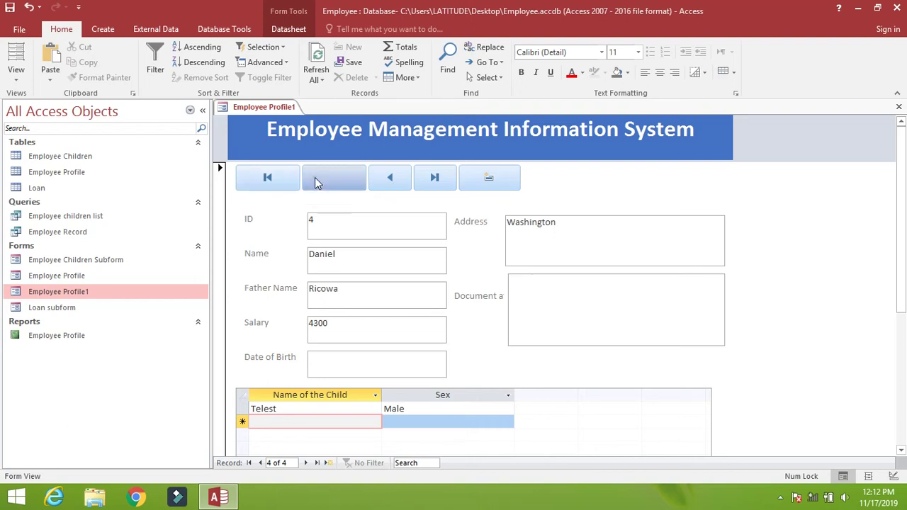
pyautogui.click(389, 188)
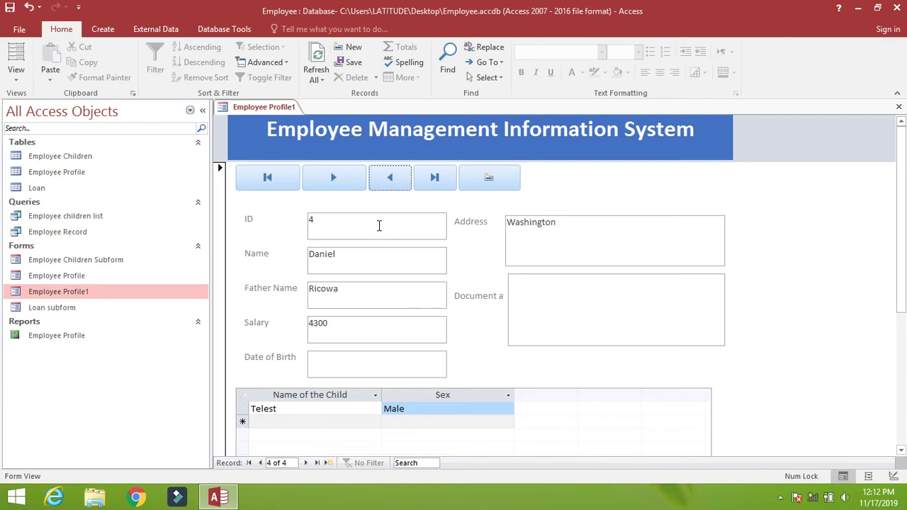
# Return to Design View and remove the layout grouping the navigation buttons.
pyautogui.click(12, 71)
pyautogui.click(51, 165)
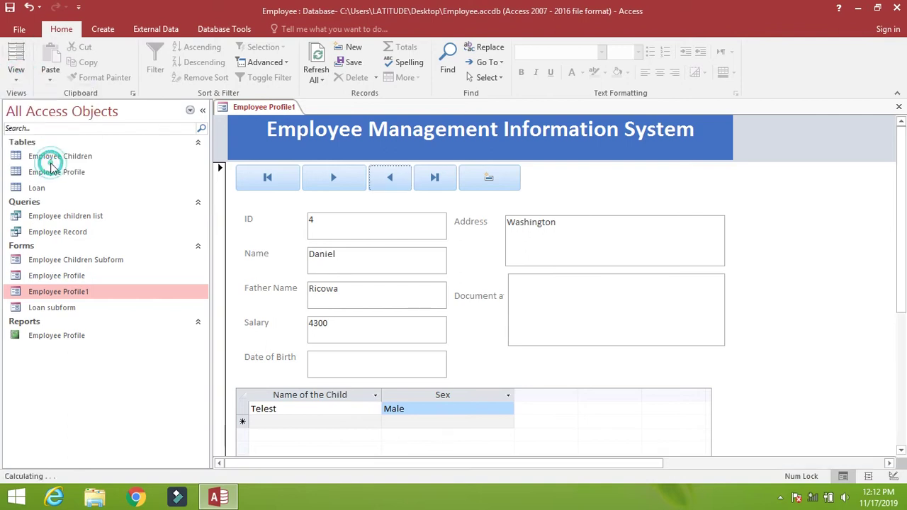
pyautogui.moveTo(395, 218); pyautogui.dragTo(331, 216)
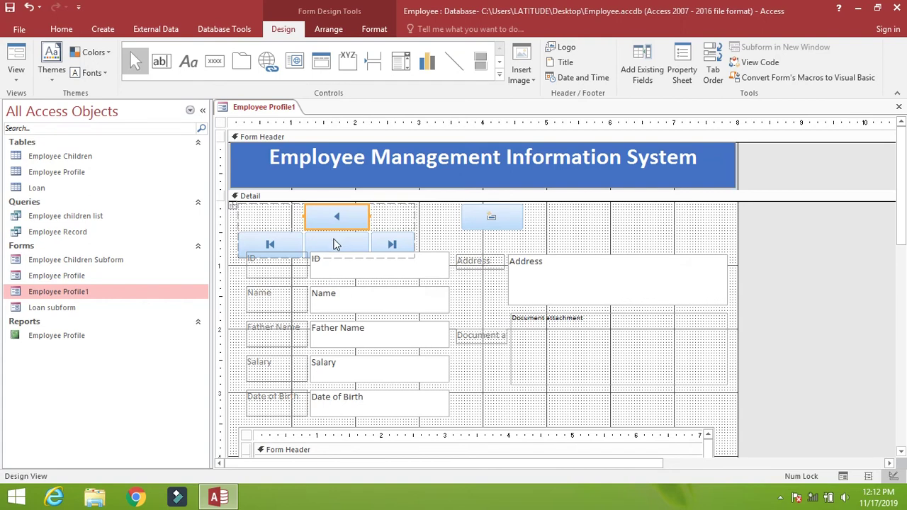
pyautogui.hotkey('ctrl', 'z')
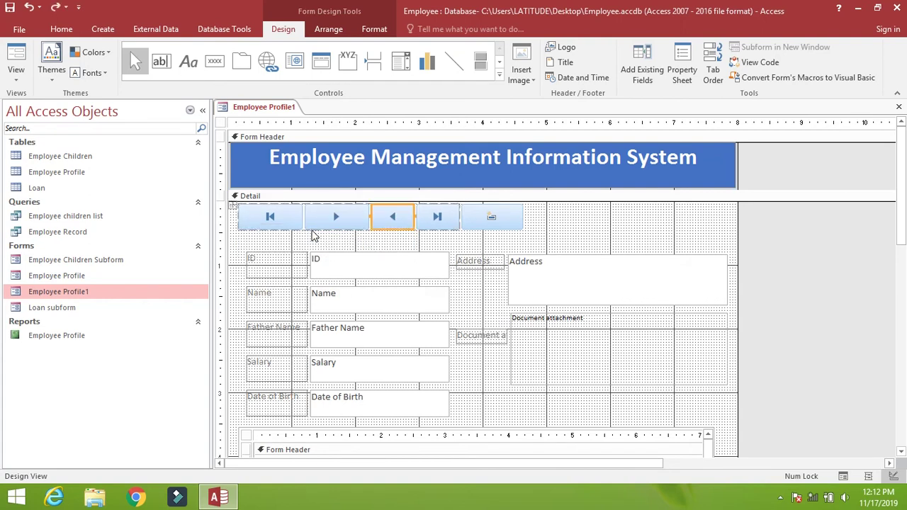
pyautogui.rightClick(235, 213)
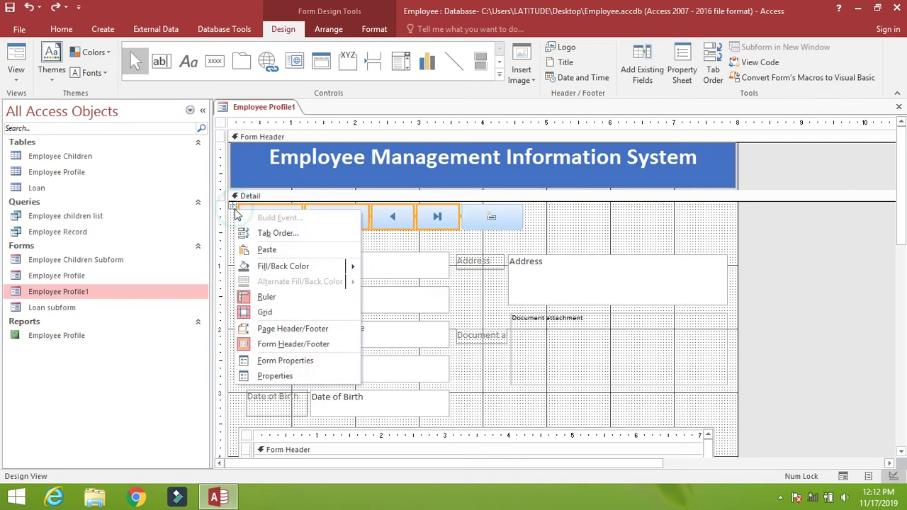
pyautogui.click(393, 216)
pyautogui.rightClick(389, 212)
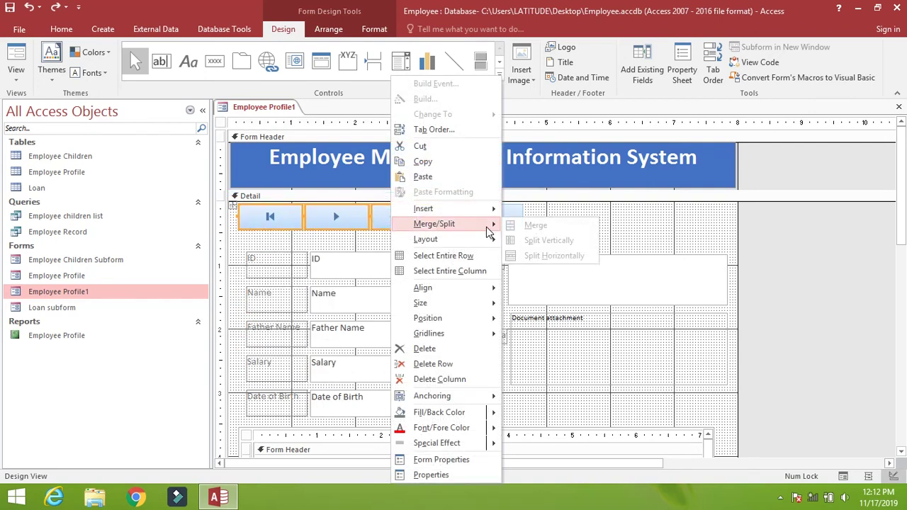
pyautogui.moveTo(426, 239)
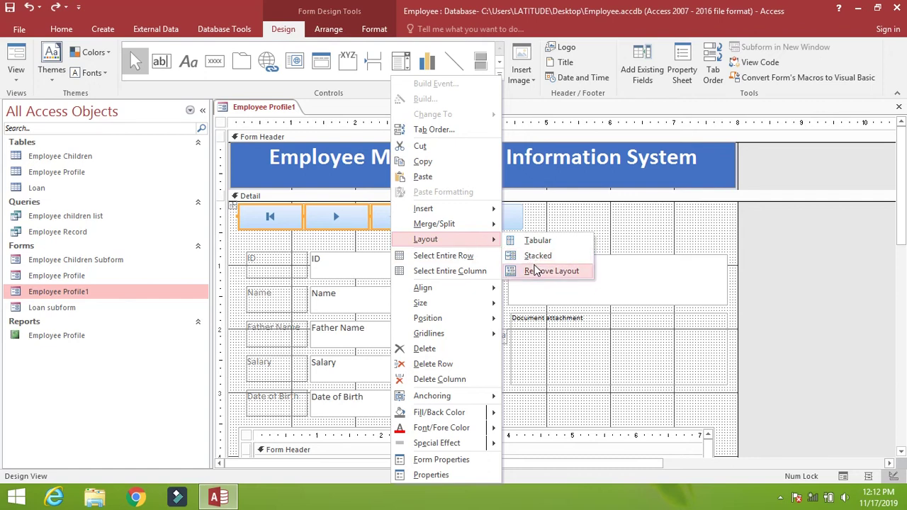
pyautogui.click(538, 271)
pyautogui.click(407, 245)
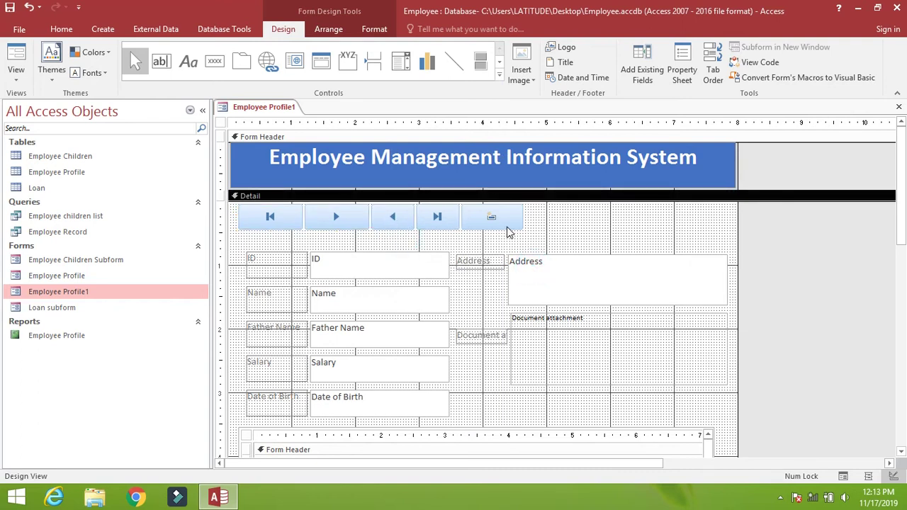
# Reorder the buttons as First, Previous, Next, Last, followed by the attachment button.
pyautogui.moveTo(550, 215)
pyautogui.mouseDown()
pyautogui.moveTo(439, 218)
pyautogui.moveTo(492, 218)
pyautogui.mouseUp()
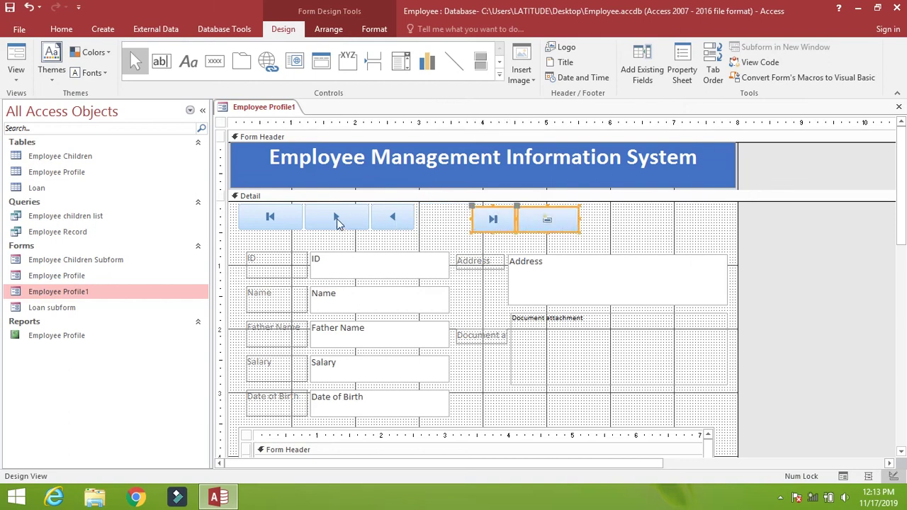
pyautogui.moveTo(336, 217); pyautogui.dragTo(451, 224)
pyautogui.moveTo(390, 220); pyautogui.dragTo(321, 220)
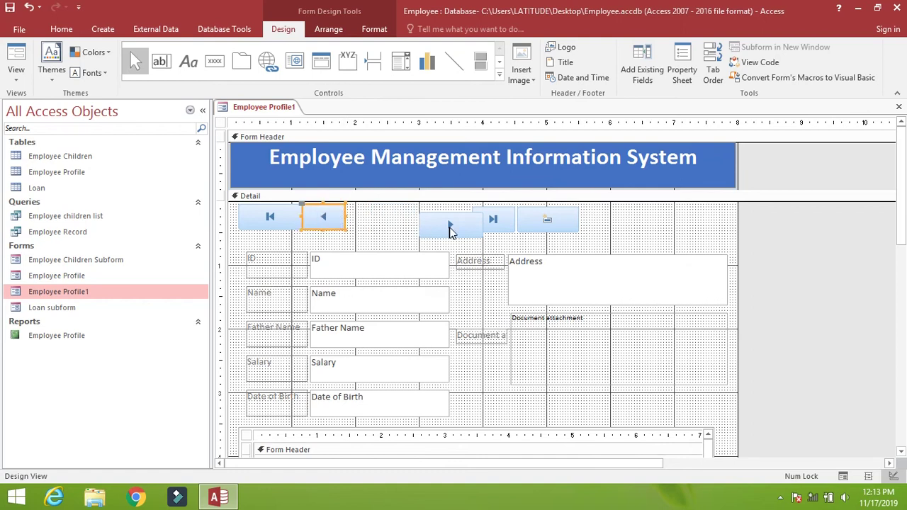
pyautogui.click(377, 220)
pyautogui.moveTo(376, 220); pyautogui.dragTo(395, 215)
pyautogui.click(421, 222)
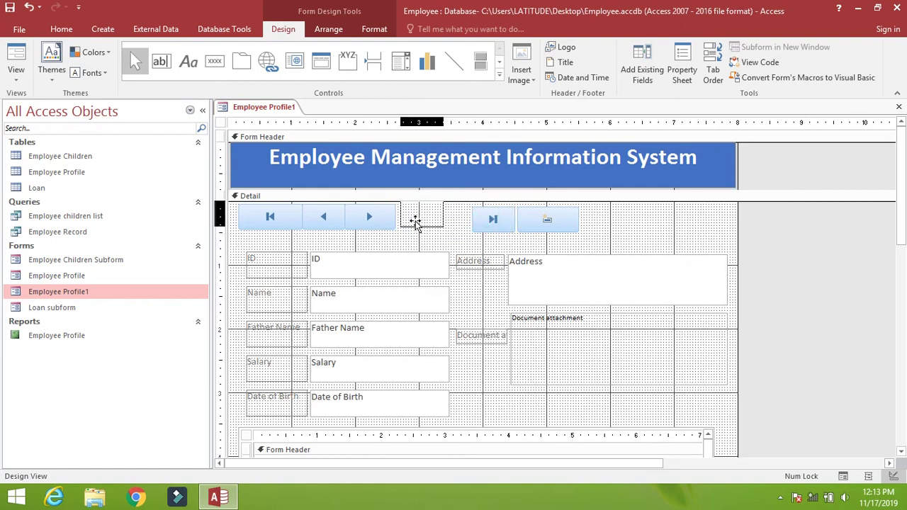
pyautogui.moveTo(411, 222); pyautogui.dragTo(494, 226)
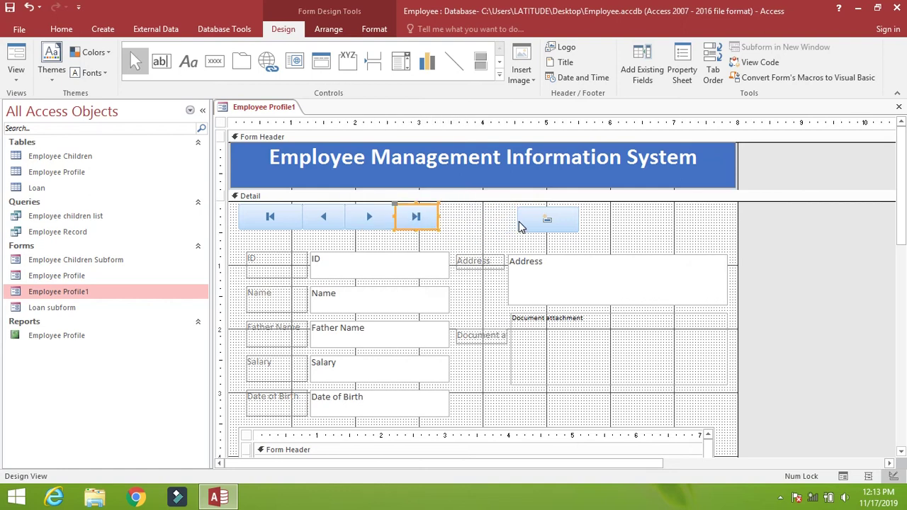
pyautogui.click(523, 221)
pyautogui.click(462, 217)
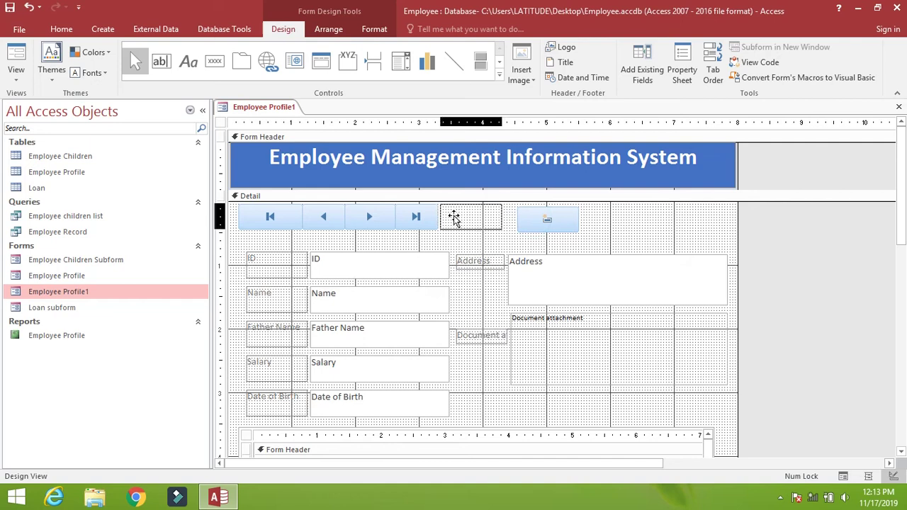
pyautogui.moveTo(547, 220)
pyautogui.mouseDown()
pyautogui.moveTo(470, 217)
pyautogui.moveTo(486, 217)
pyautogui.mouseUp()
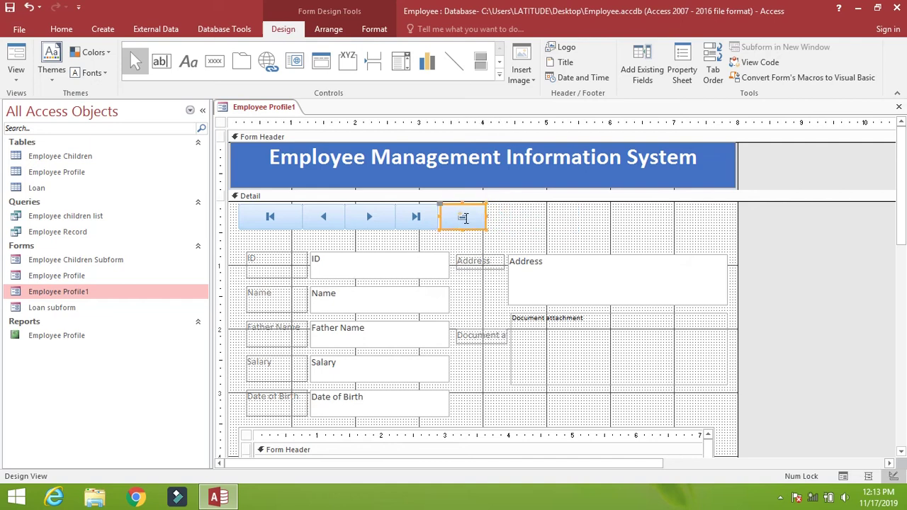
pyautogui.click(539, 228)
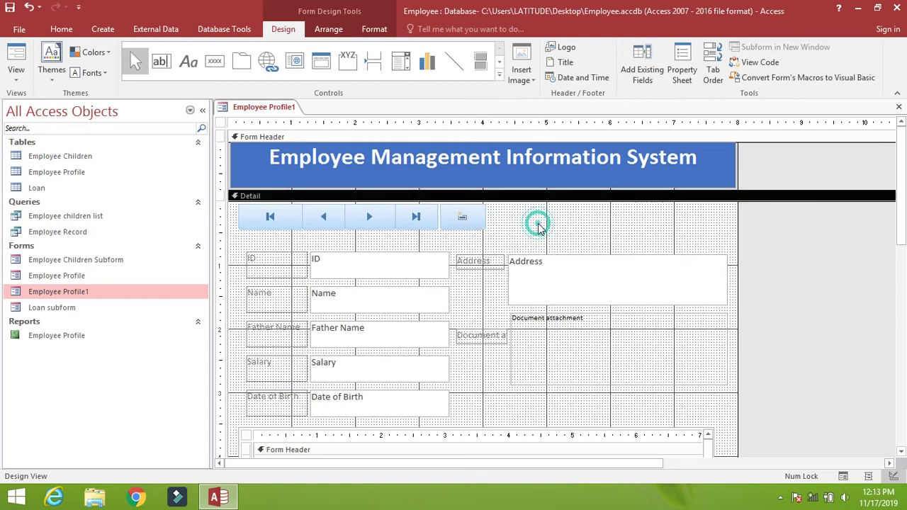
pyautogui.click(477, 219)
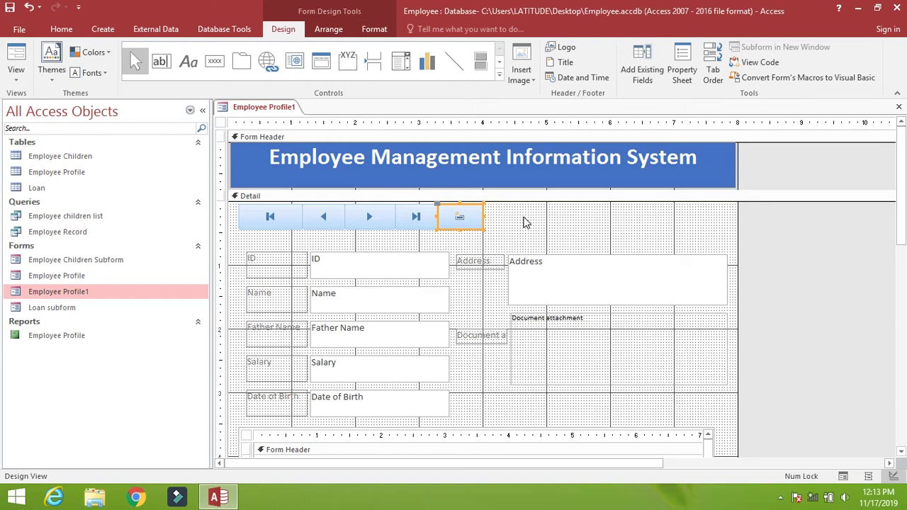
# Draw a Delete Record button with the default picture at the end of the row.
pyautogui.click(214, 61)
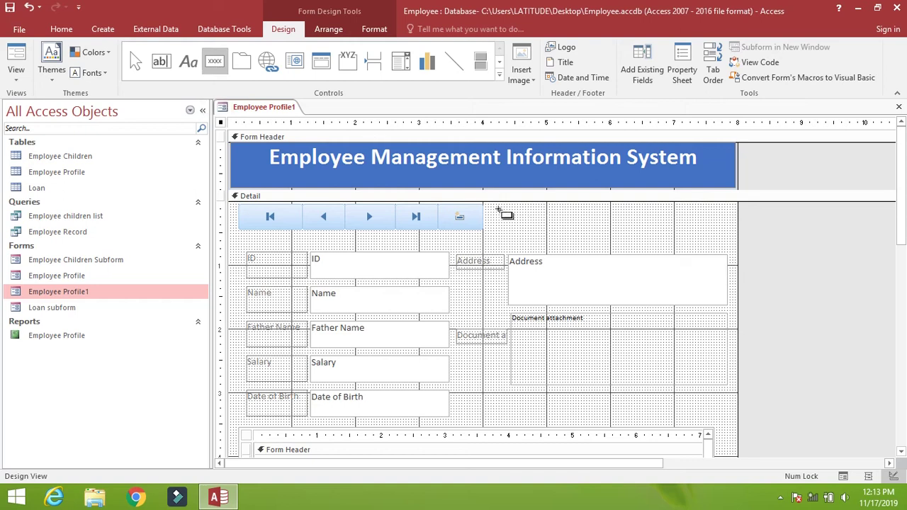
pyautogui.moveTo(486, 205); pyautogui.dragTo(550, 237)
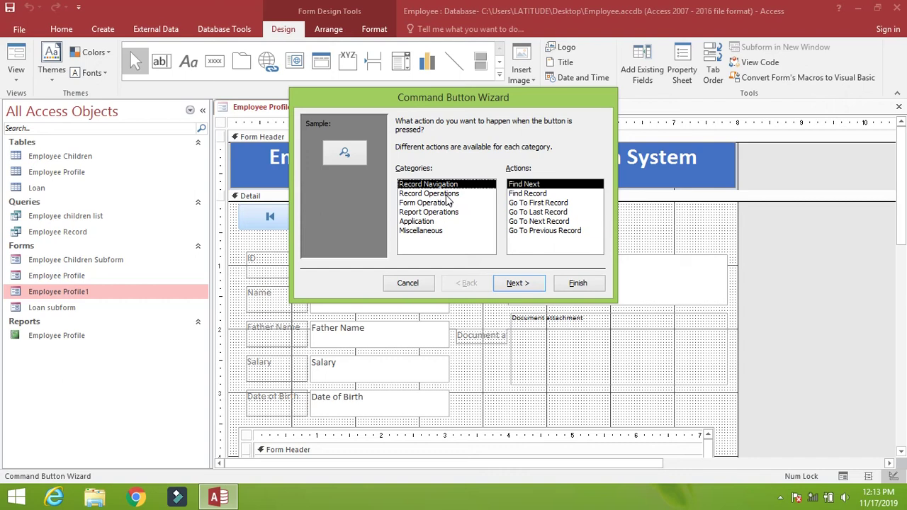
pyautogui.click(438, 194)
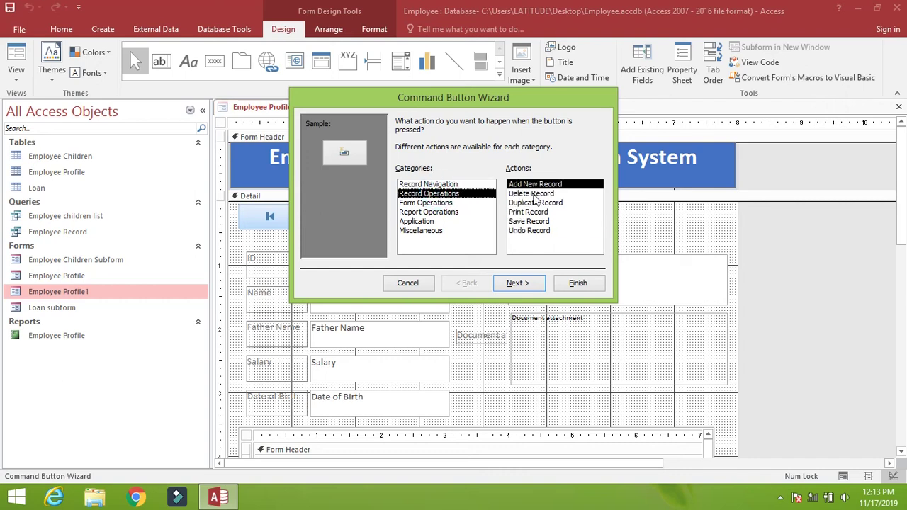
pyautogui.click(533, 193)
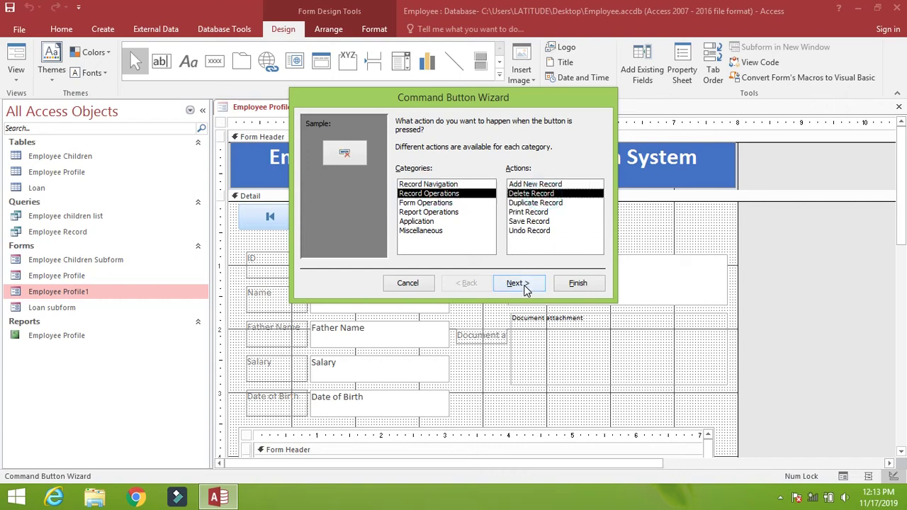
pyautogui.click(525, 284)
pyautogui.click(525, 284)
pyautogui.click(593, 285)
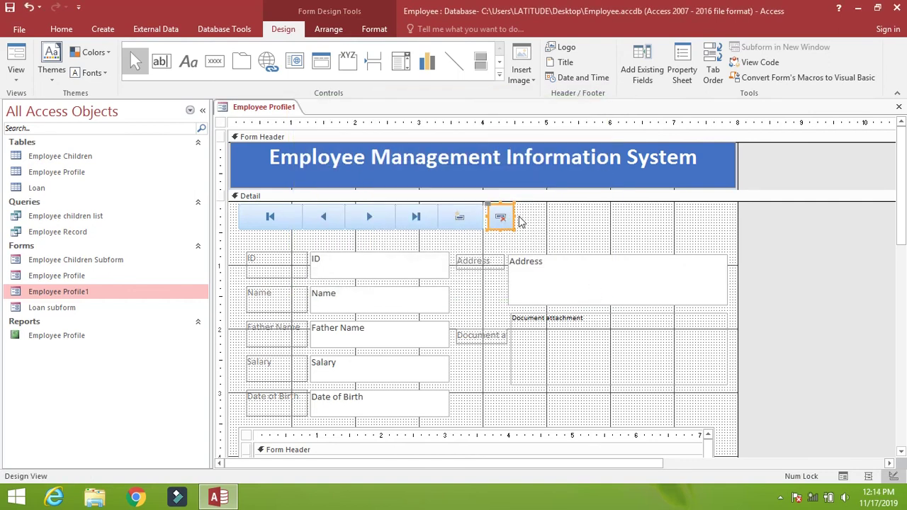
# Widen the Delete Record button to match the neighbouring buttons.
pyautogui.moveTo(514, 214); pyautogui.dragTo(546, 214)
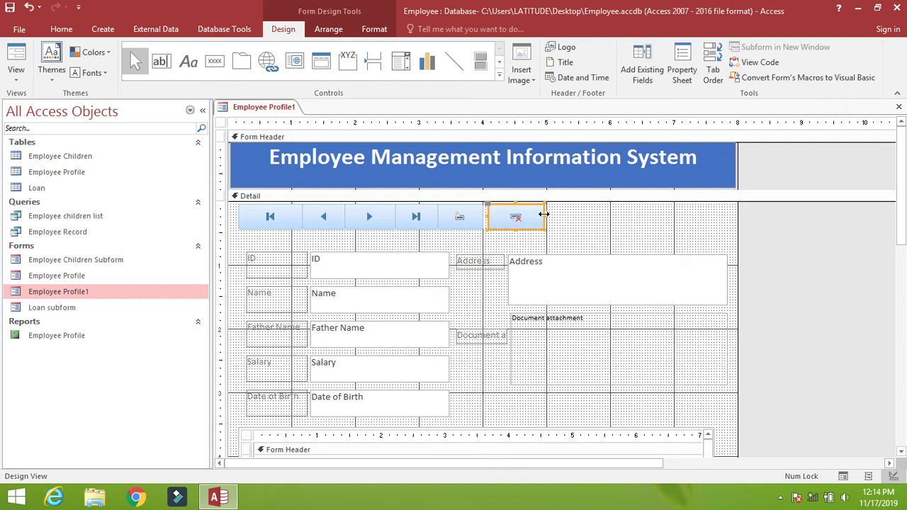
pyautogui.click(575, 223)
pyautogui.click(521, 219)
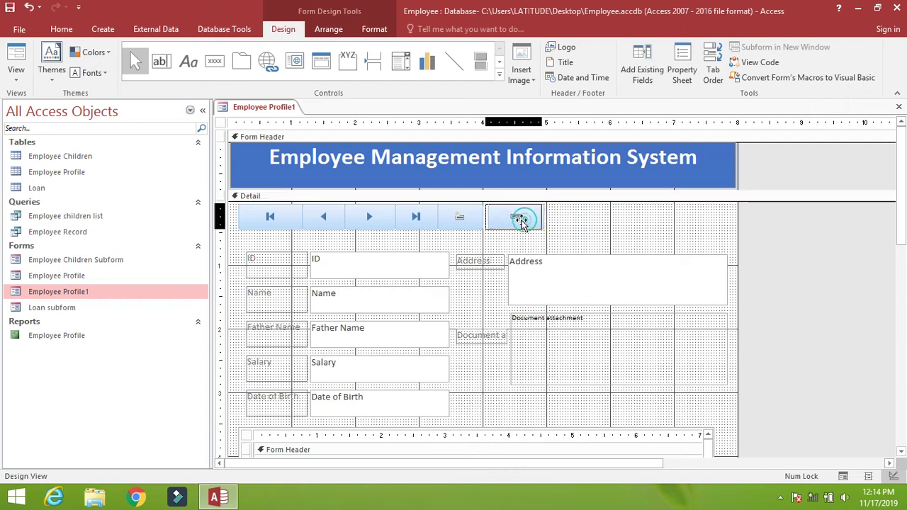
pyautogui.click(521, 220)
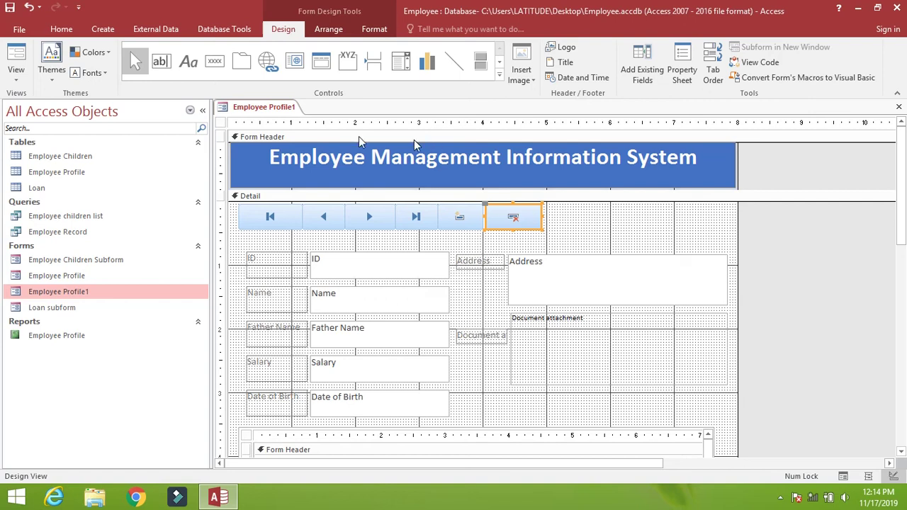
# Draw a Miscellaneous > Run Query button that runs the Employee Record query, keeping its picture.
pyautogui.click(216, 71)
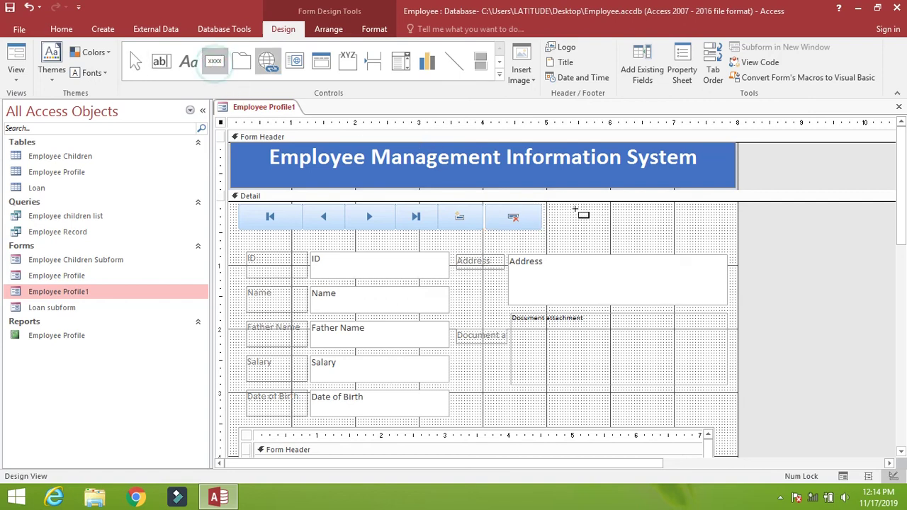
pyautogui.moveTo(544, 206); pyautogui.dragTo(602, 237)
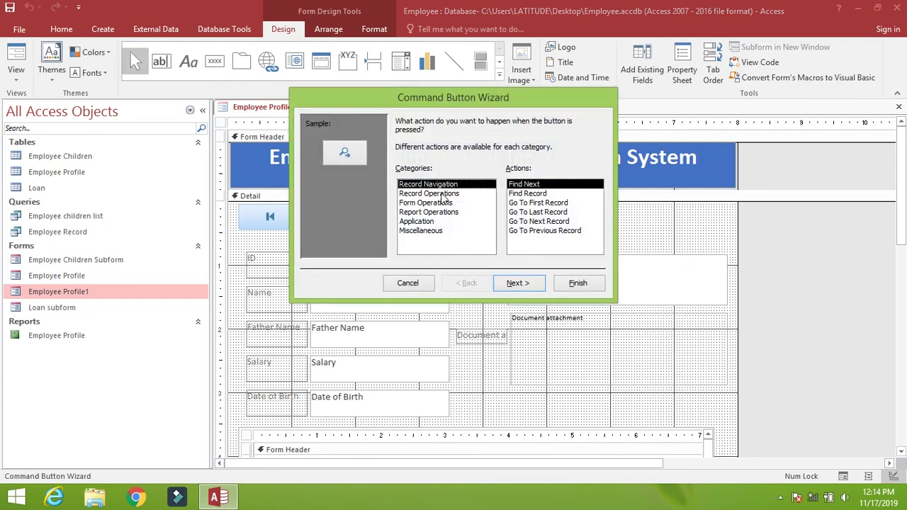
pyautogui.click(441, 194)
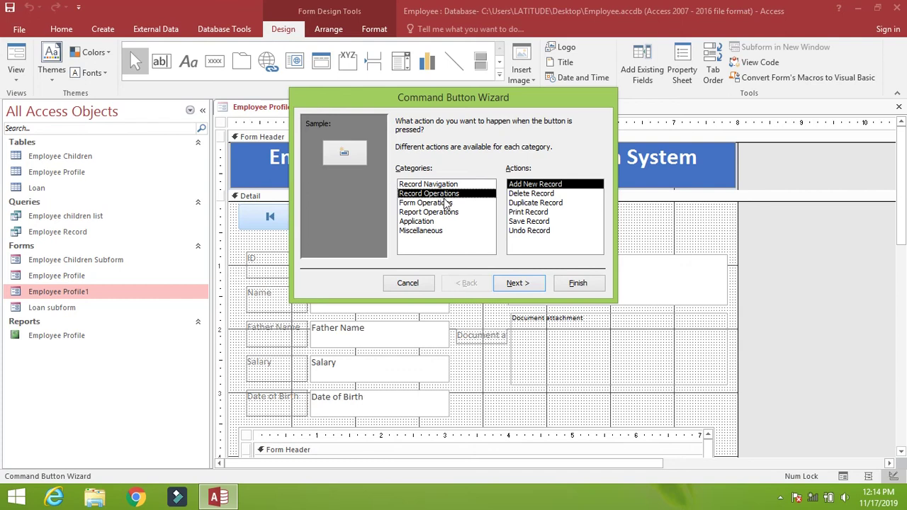
pyautogui.click(427, 232)
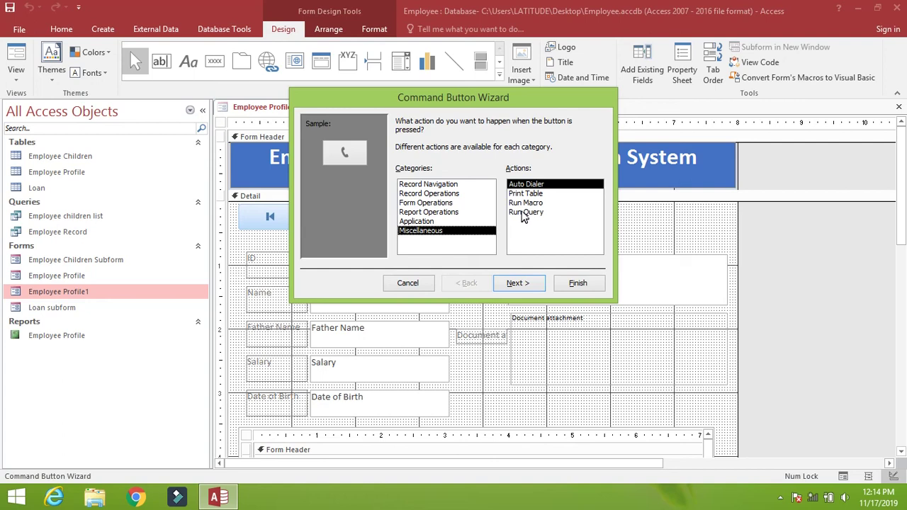
pyautogui.click(525, 212)
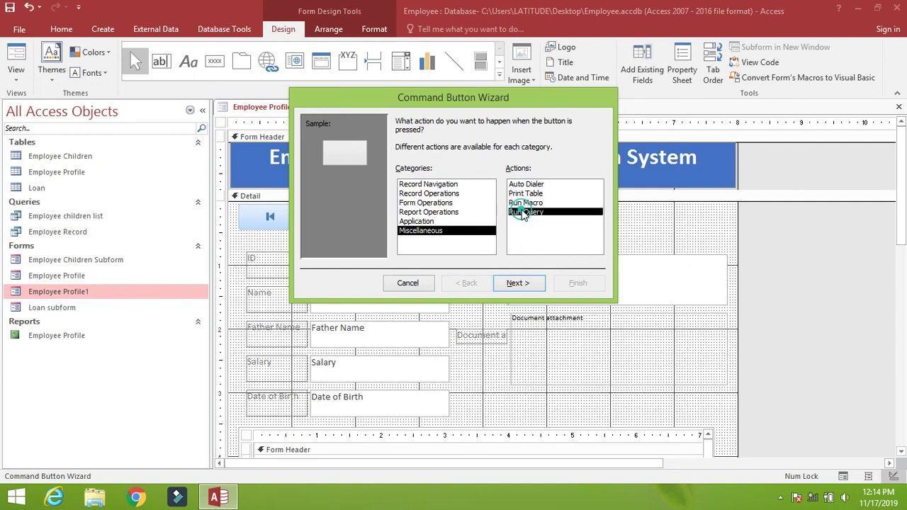
pyautogui.click(519, 284)
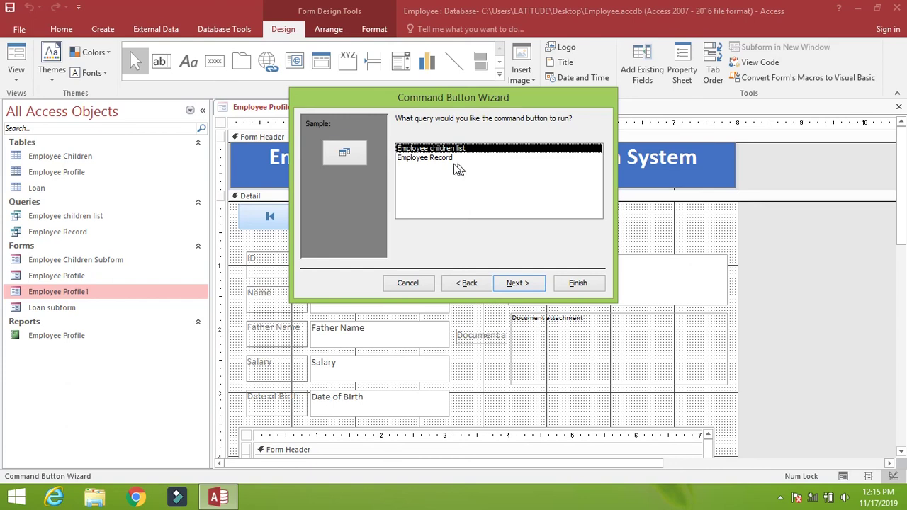
pyautogui.click(428, 159)
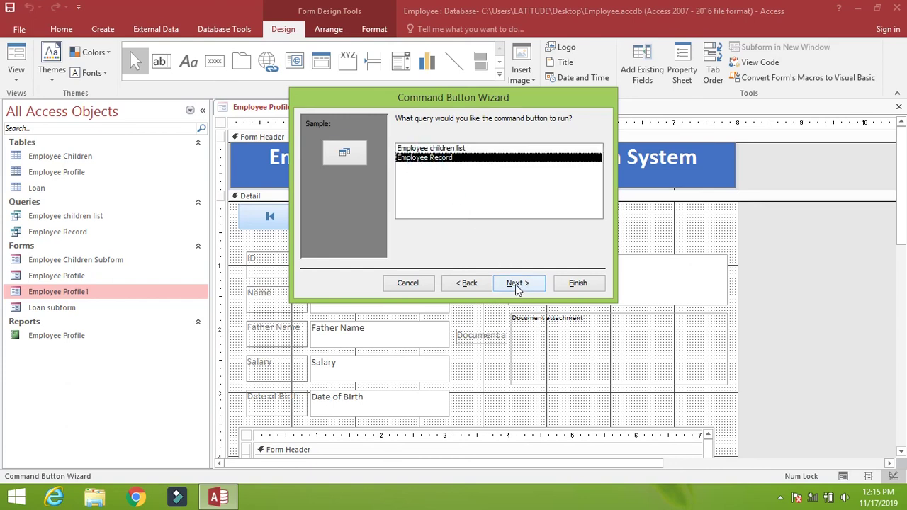
pyautogui.click(518, 284)
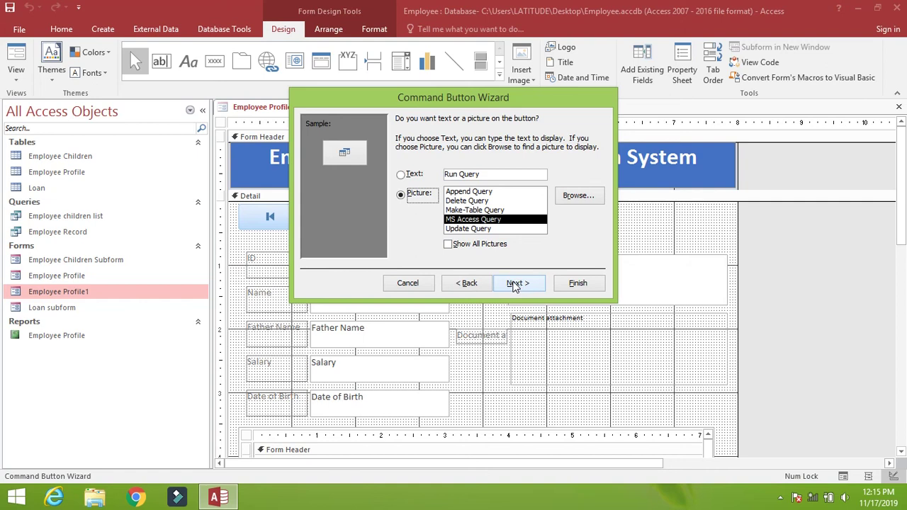
pyautogui.click(517, 284)
pyautogui.click(515, 283)
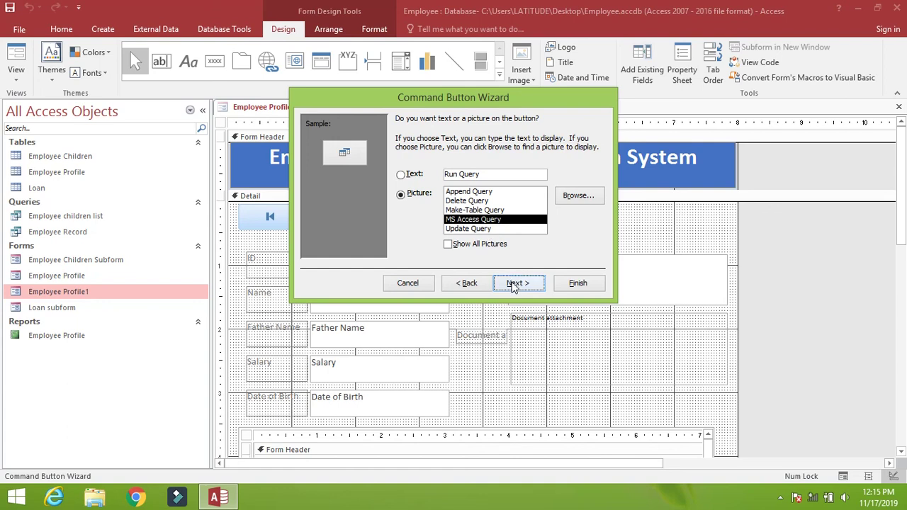
pyautogui.click(518, 283)
pyautogui.click(573, 284)
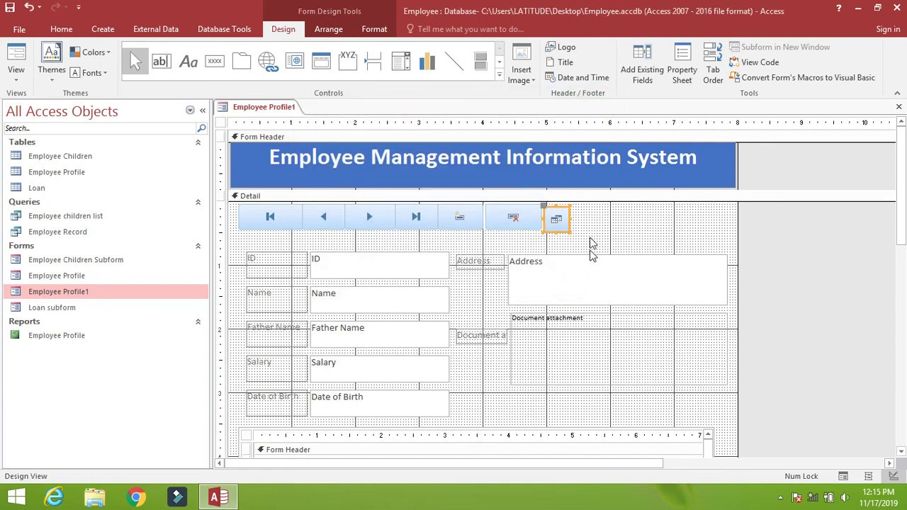
# Widen and align the Run Query button with the row, then save the form.
pyautogui.moveTo(570, 220); pyautogui.dragTo(622, 220)
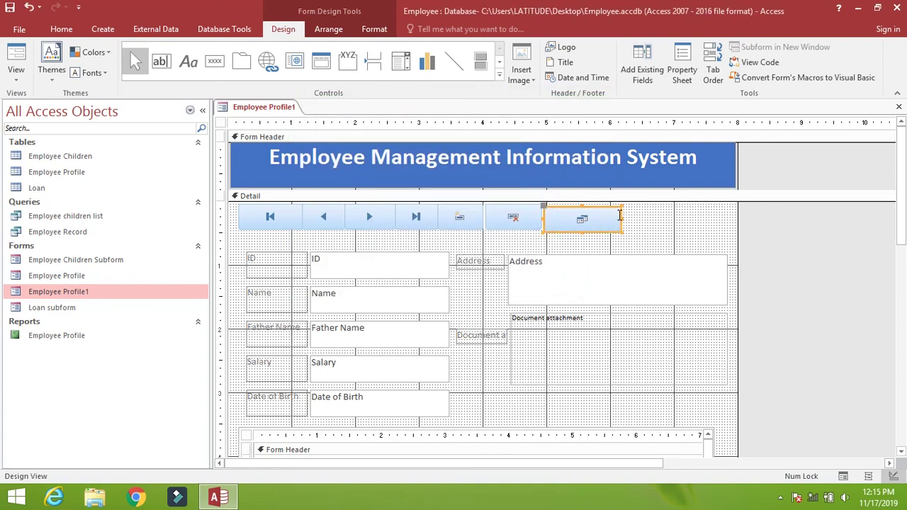
pyautogui.moveTo(568, 209); pyautogui.dragTo(569, 207)
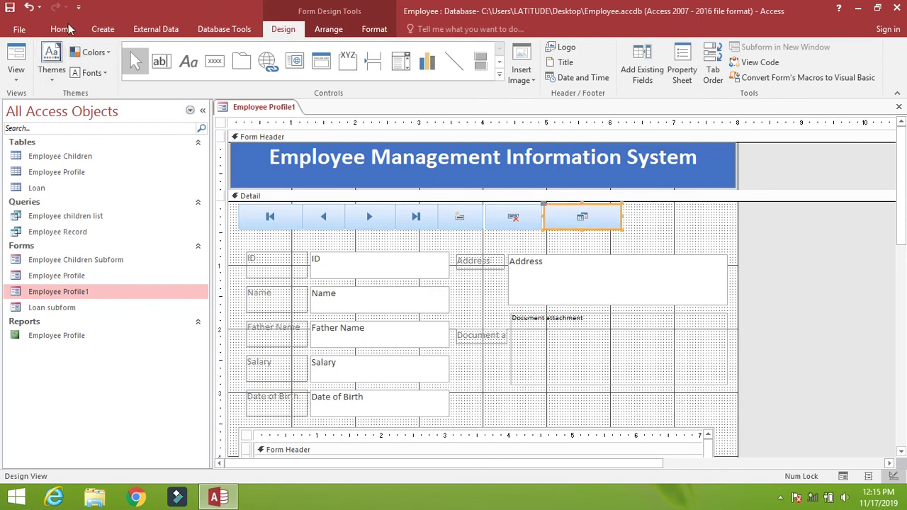
pyautogui.click(9, 9)
# In Form View, run the Employee Record query and close its results.
pyautogui.click(16, 56)
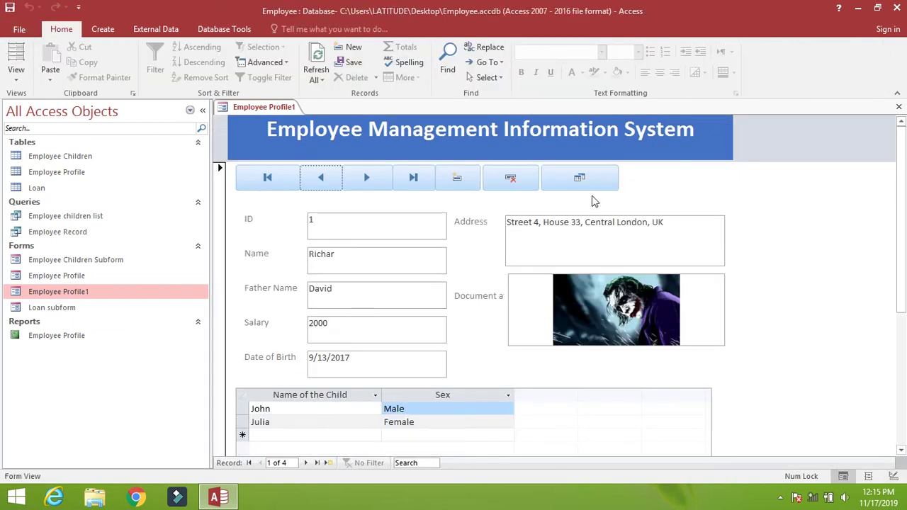
pyautogui.click(581, 179)
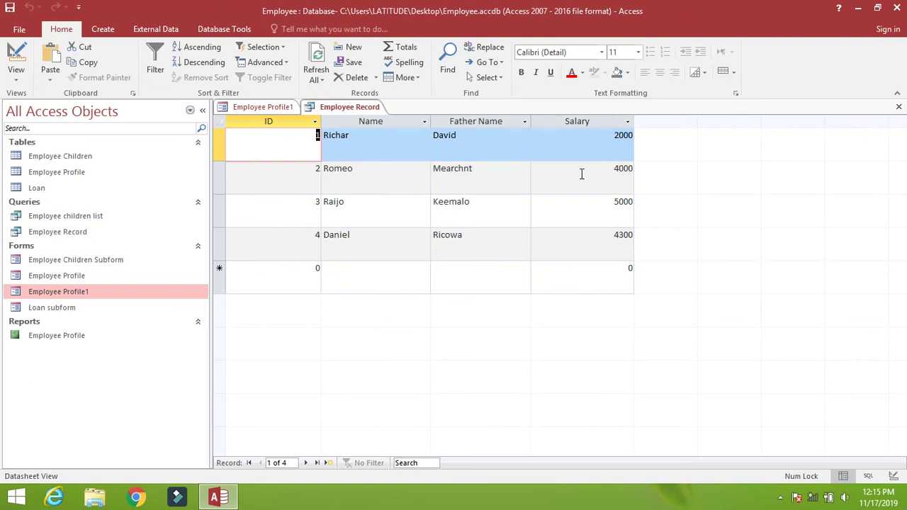
pyautogui.click(900, 110)
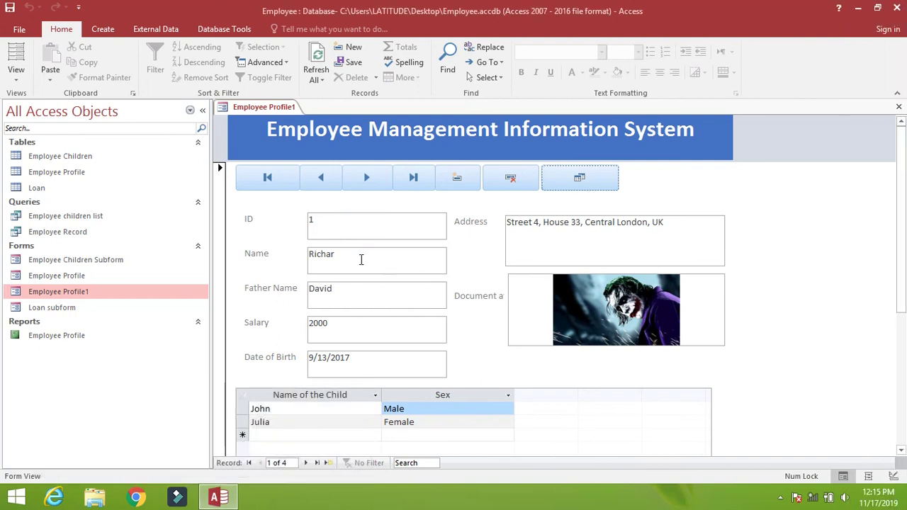
# Step through the records, then delete the previous employee's record and confirm with Yes.
pyautogui.click(368, 178)
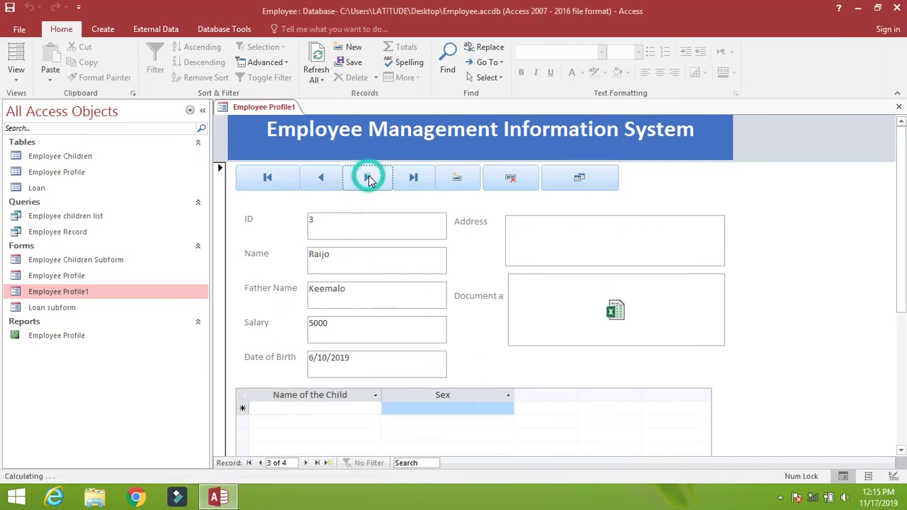
pyautogui.click(369, 175)
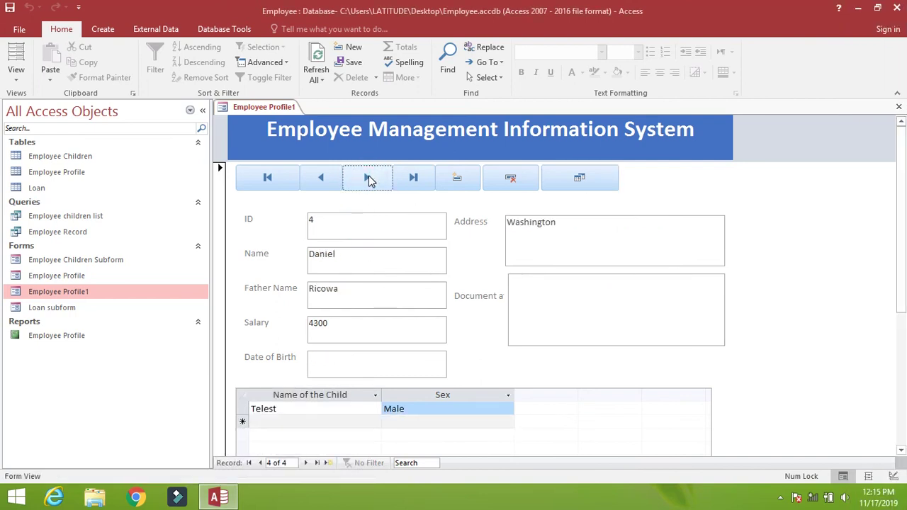
pyautogui.click(329, 177)
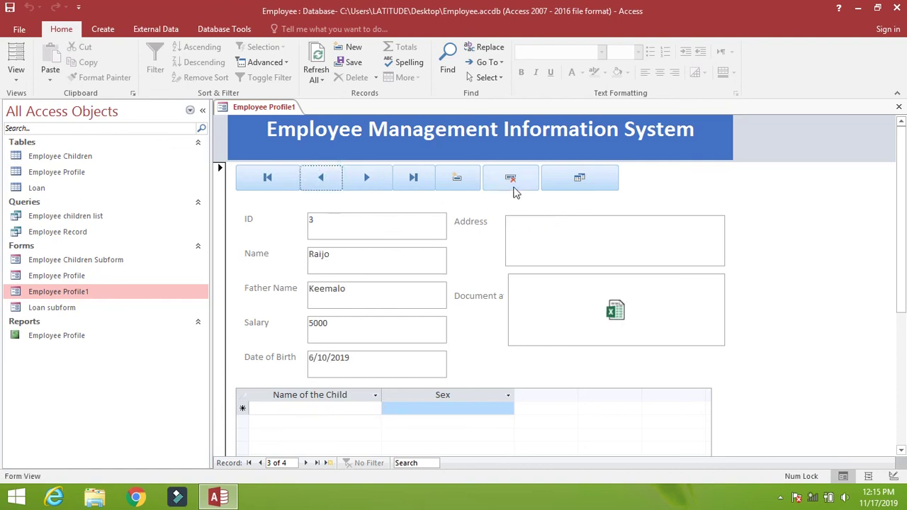
pyautogui.click(512, 178)
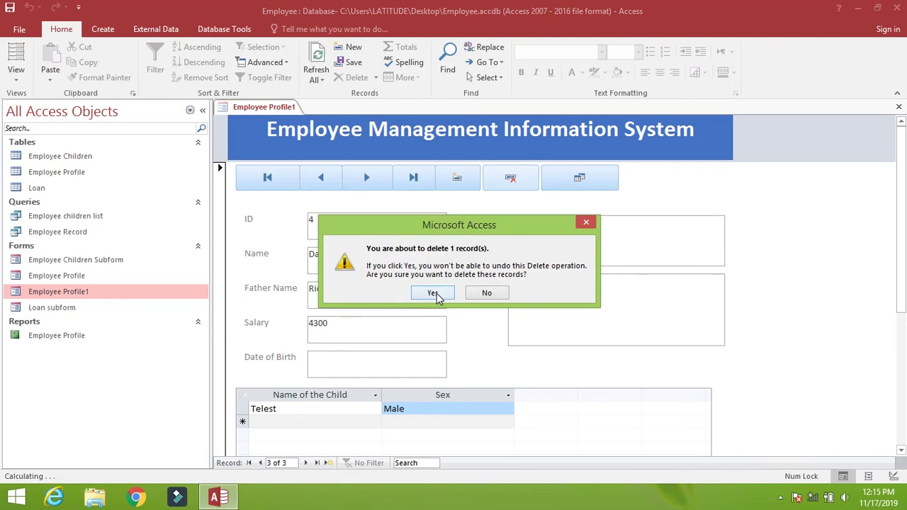
pyautogui.click(433, 292)
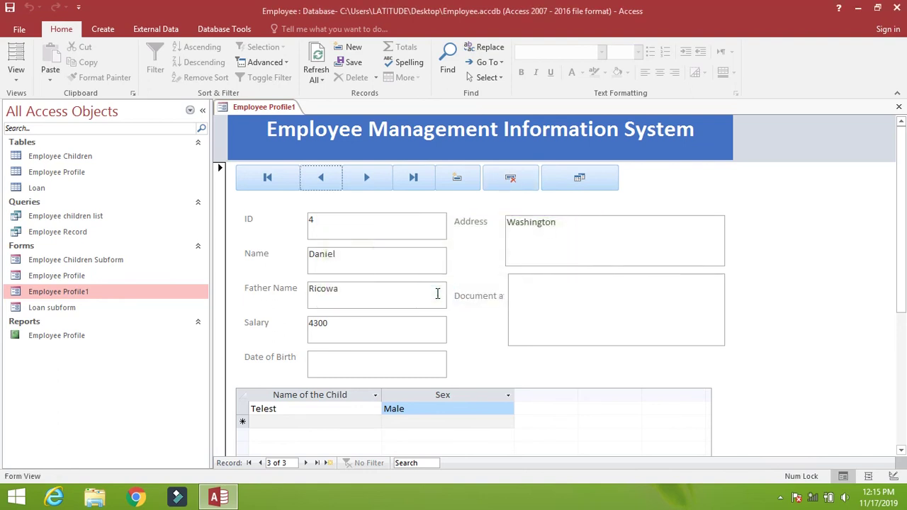